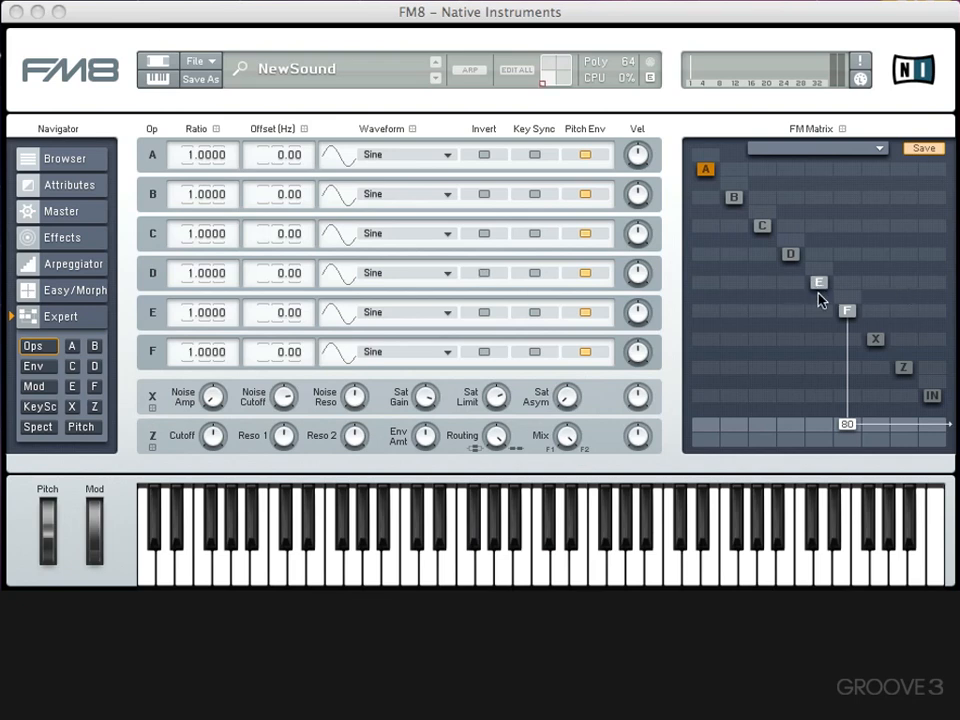
# Step: Route operator E into operator F at a modulation level of 88 and set operator F's output level to 100
pyautogui.moveTo(819, 310); pyautogui.dragTo(825, 208)
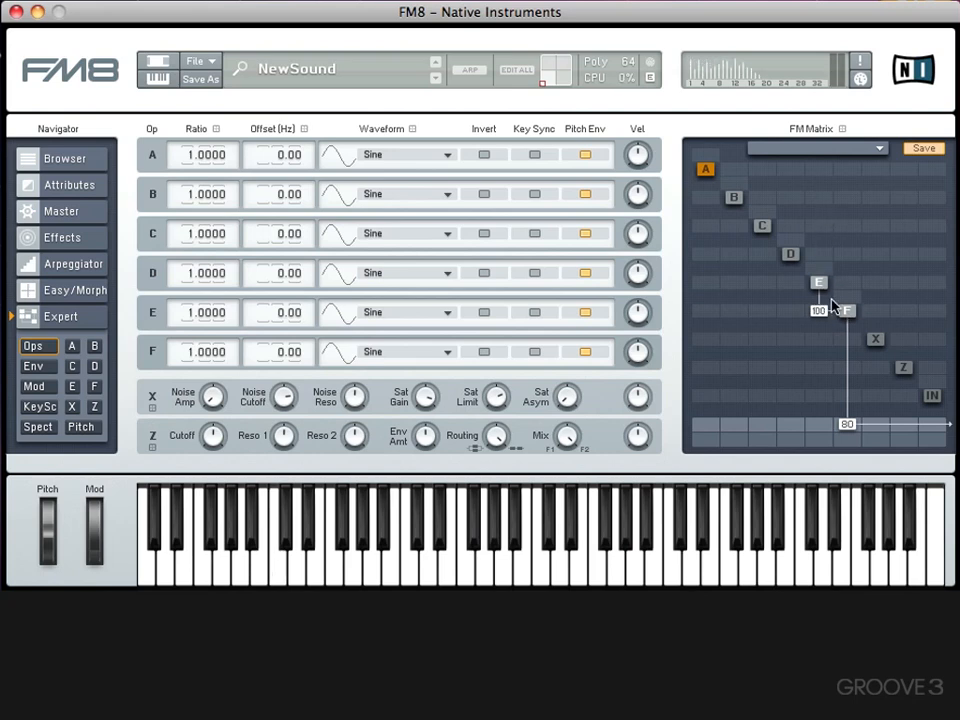
pyautogui.moveTo(822, 312); pyautogui.dragTo(818, 328)
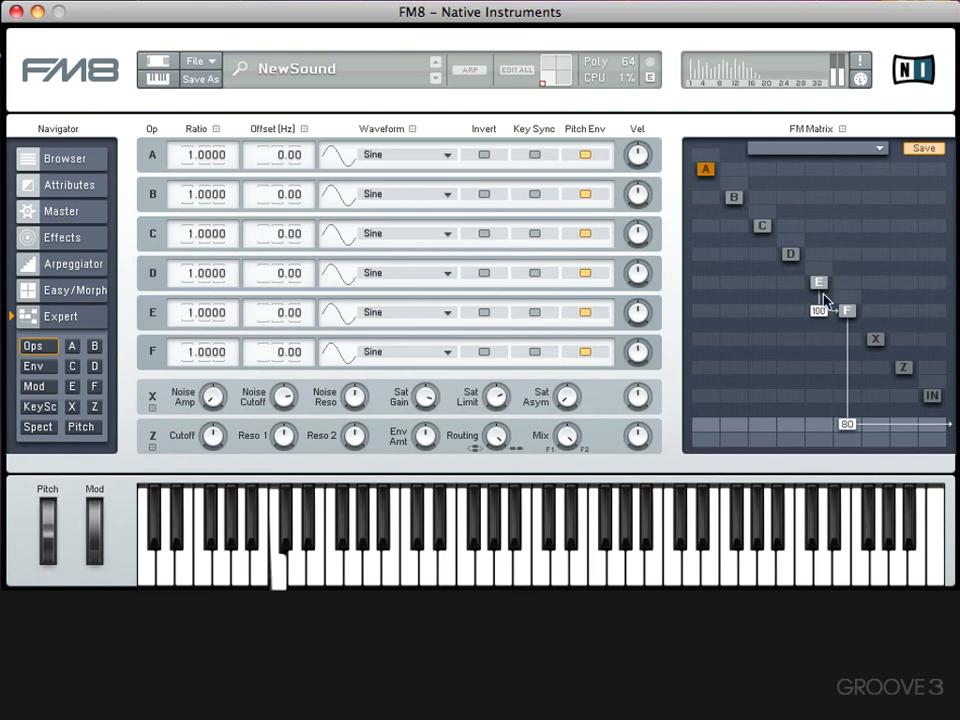
pyautogui.moveTo(821, 309)
pyautogui.mouseDown()
pyautogui.moveTo(818, 335)
pyautogui.moveTo(817, 307)
pyautogui.mouseUp()
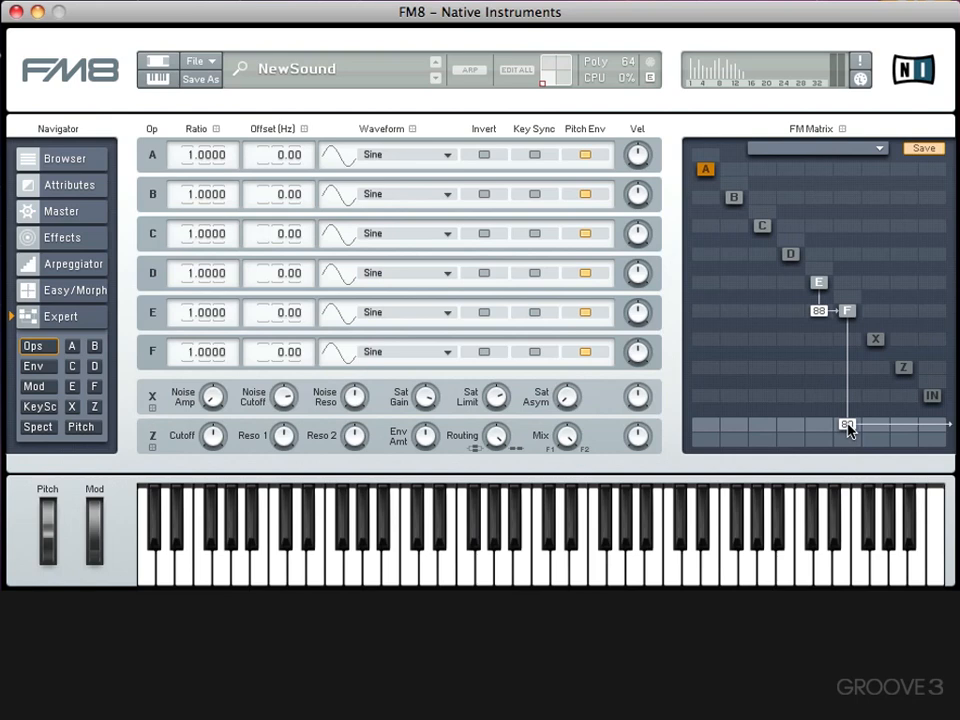
pyautogui.moveTo(848, 427); pyautogui.dragTo(851, 396)
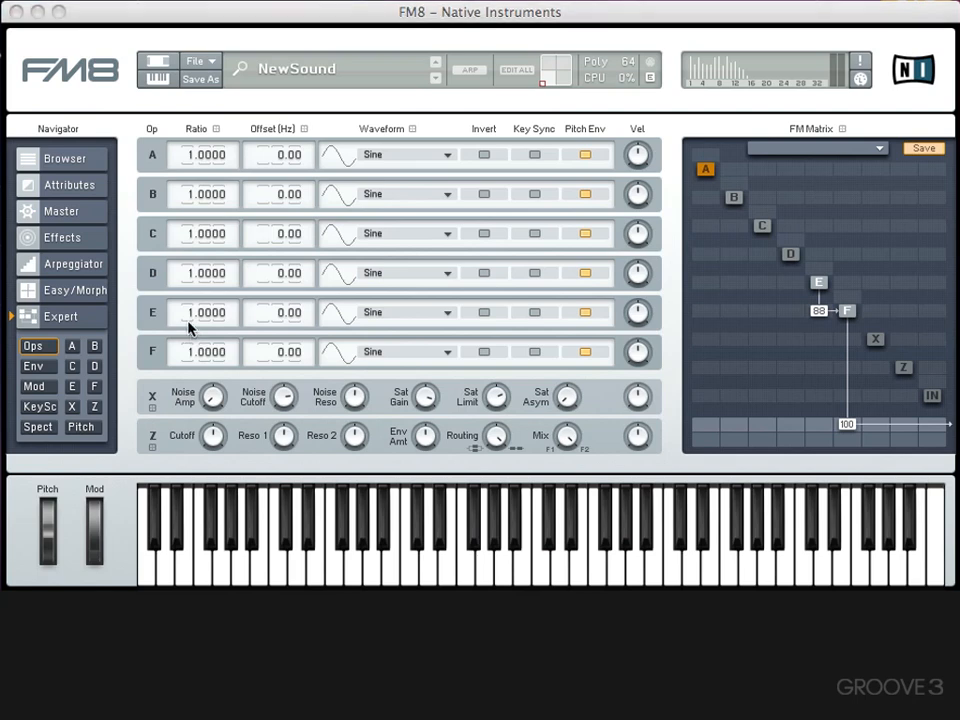
# Step: In the Easy/Morph view, set the amplitude envelope's attack to 55, decay to 10 and sustain to -60
pyautogui.click(88, 305)
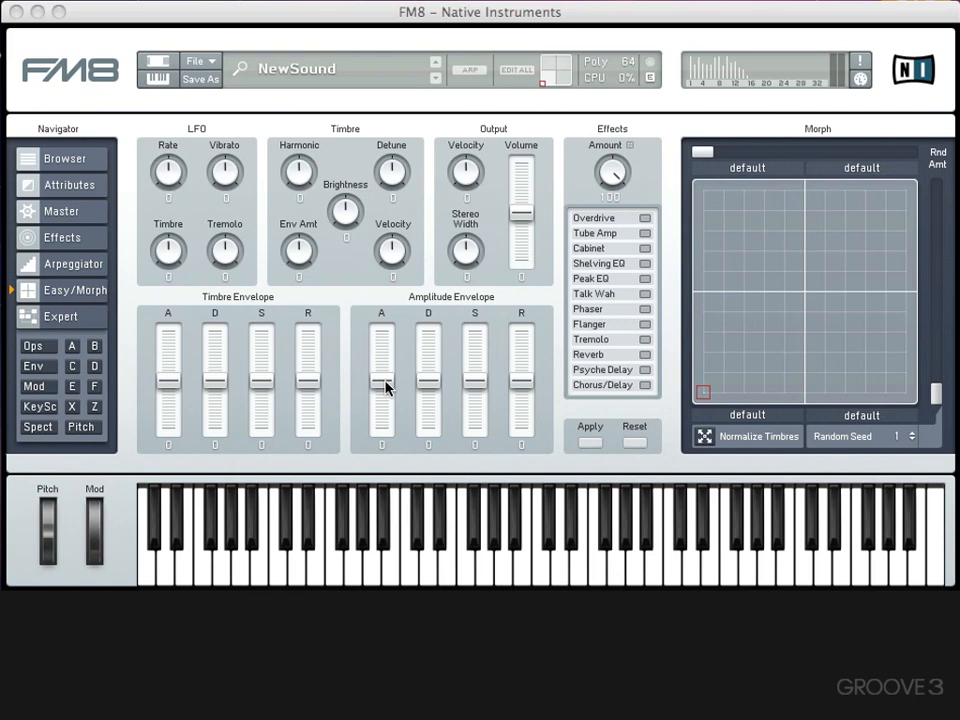
pyautogui.moveTo(386, 387); pyautogui.dragTo(381, 340)
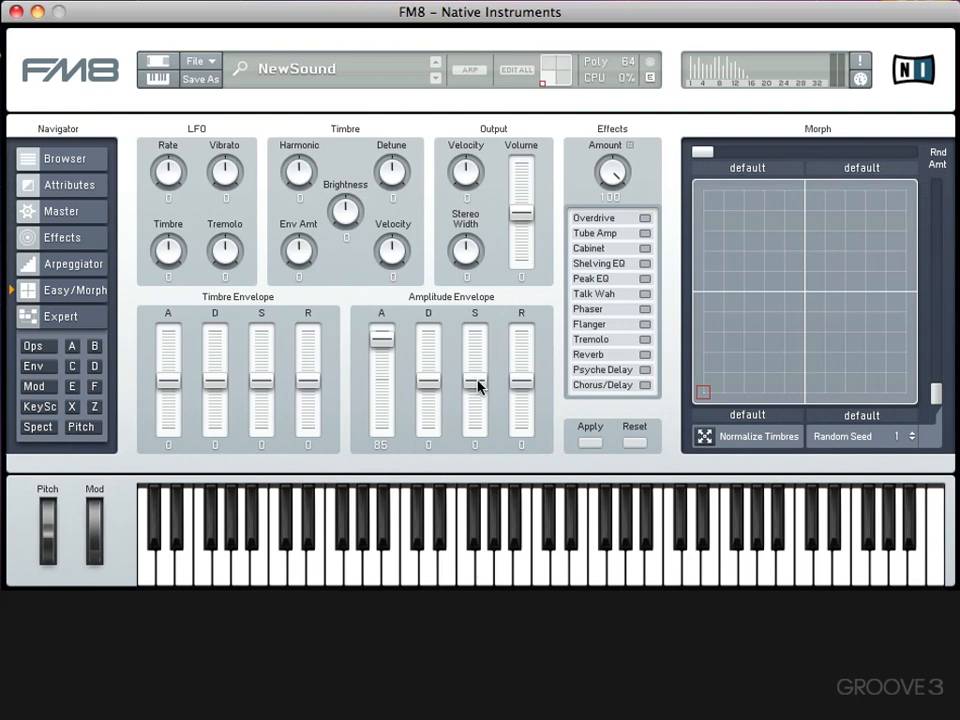
pyautogui.moveTo(477, 380); pyautogui.dragTo(426, 402)
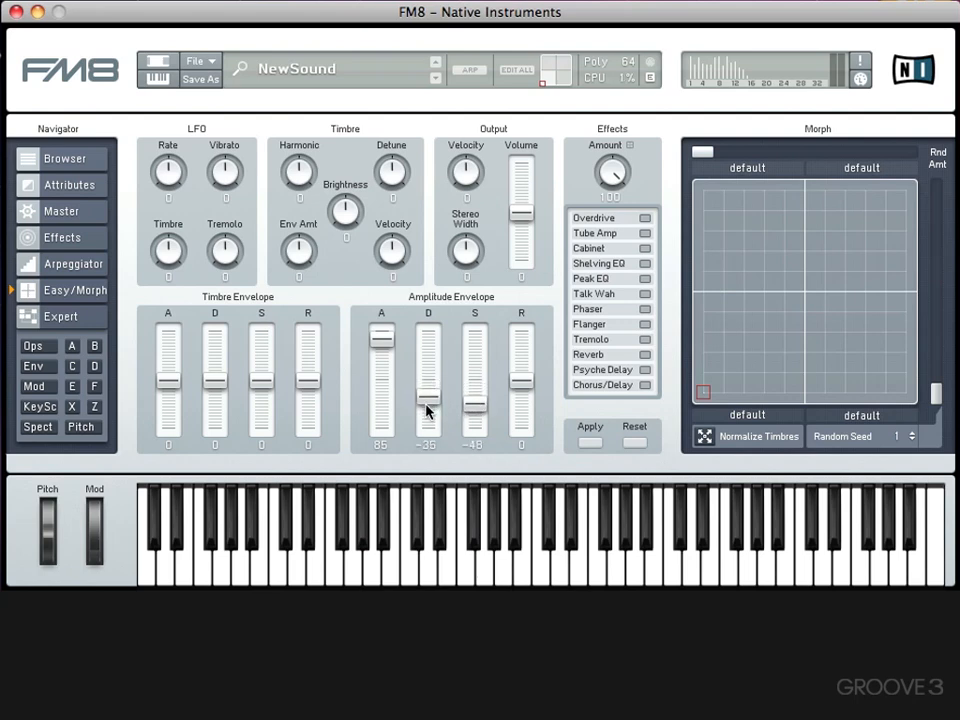
pyautogui.moveTo(383, 341); pyautogui.dragTo(416, 378)
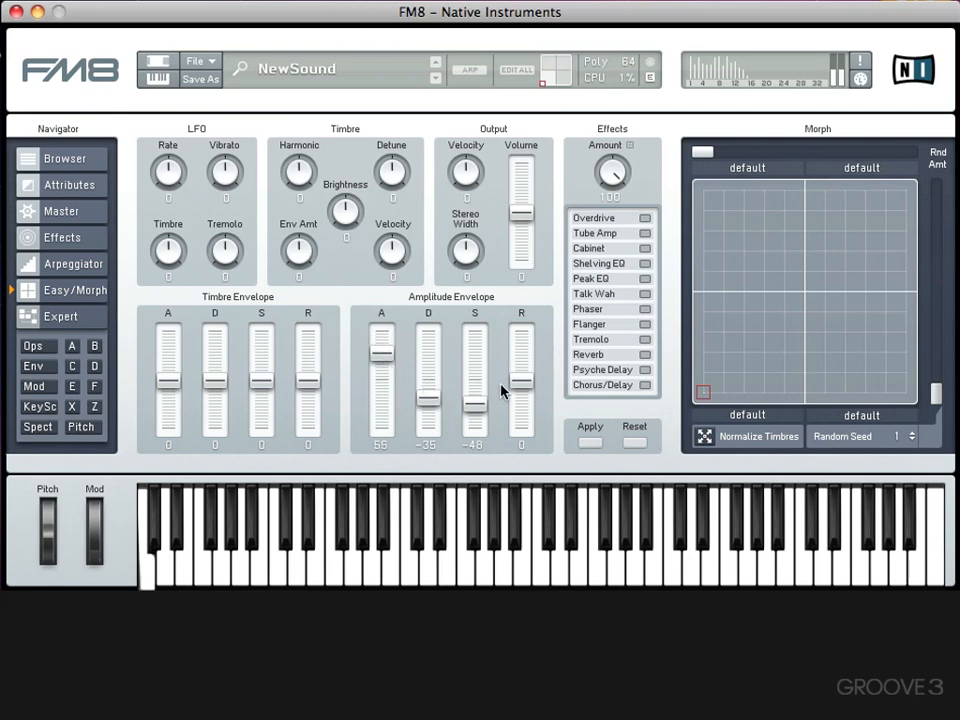
pyautogui.moveTo(421, 398); pyautogui.dragTo(428, 373)
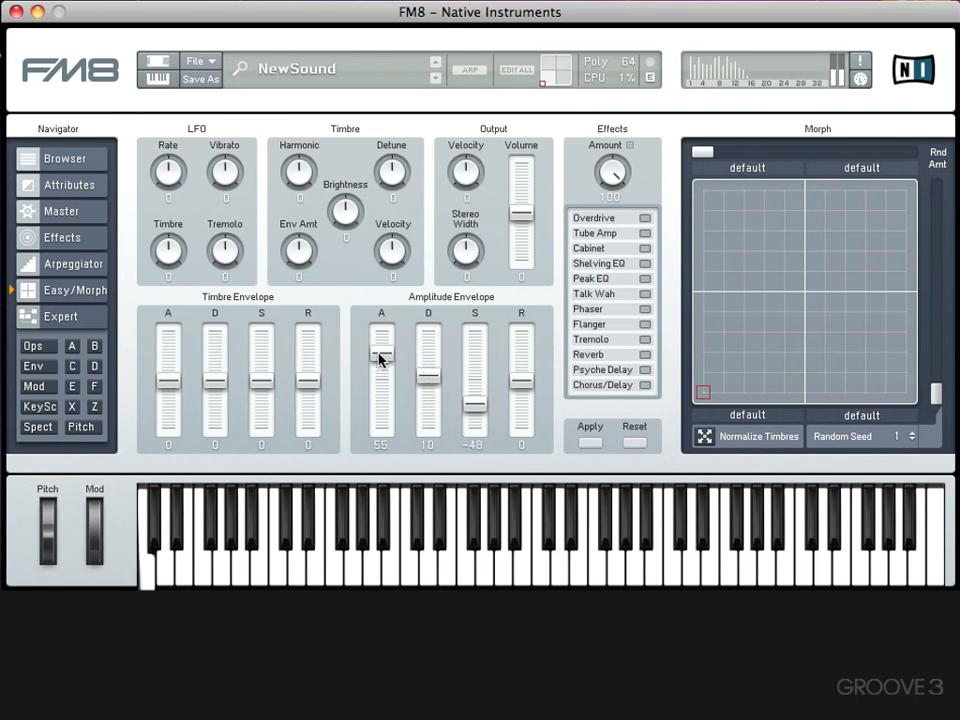
pyautogui.moveTo(474, 404)
pyautogui.mouseDown()
pyautogui.moveTo(478, 432)
pyautogui.moveTo(476, 410)
pyautogui.mouseUp()
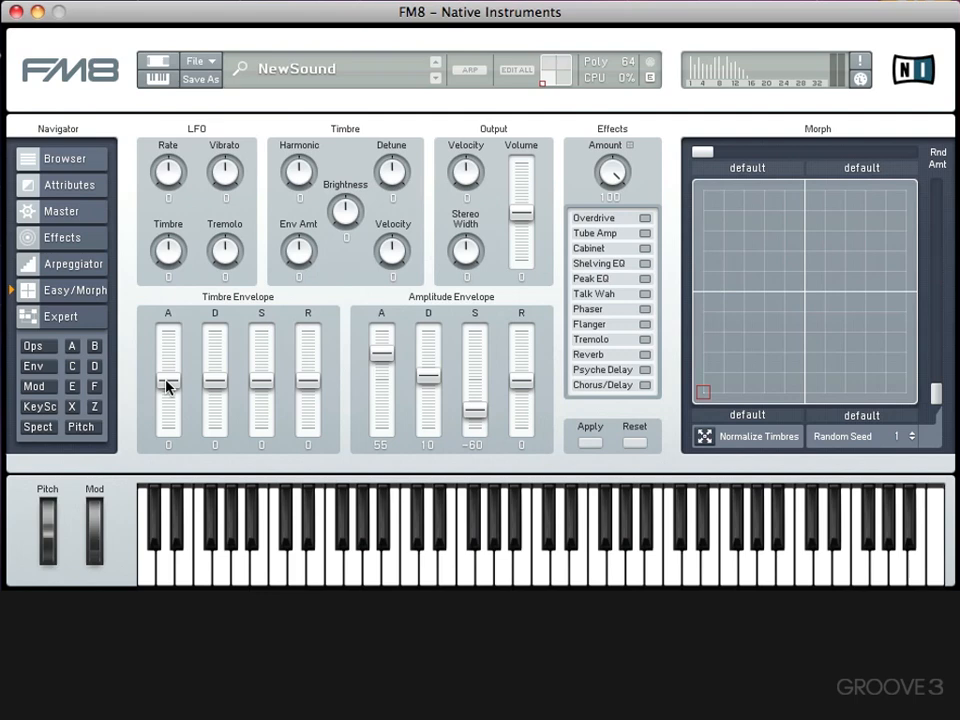
# Step: Set the timbre envelope's attack to 67, decay to -17, sustain to -40 and release to 68, with an amplitude release of 64
pyautogui.moveTo(167, 386); pyautogui.dragTo(170, 352)
pyautogui.moveTo(260, 382); pyautogui.dragTo(326, 364)
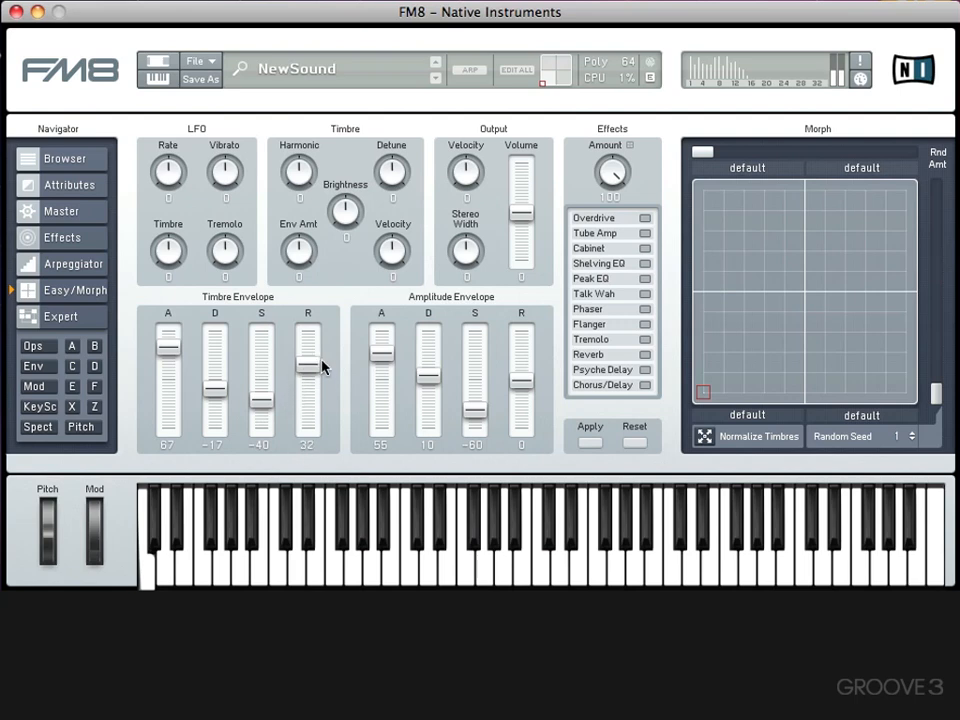
pyautogui.moveTo(519, 385); pyautogui.dragTo(514, 364)
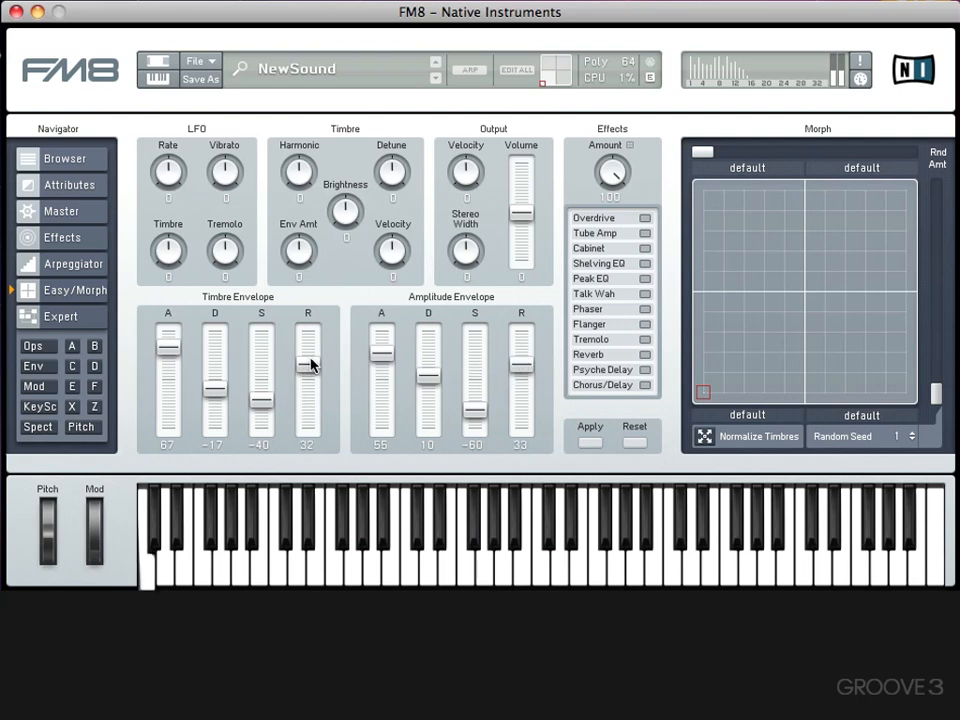
pyautogui.moveTo(313, 364); pyautogui.dragTo(312, 354)
pyautogui.moveTo(519, 364); pyautogui.dragTo(509, 350)
pyautogui.moveTo(305, 356)
pyautogui.mouseDown()
pyautogui.moveTo(311, 336)
pyautogui.moveTo(306, 368)
pyautogui.moveTo(315, 349)
pyautogui.moveTo(315, 364)
pyautogui.mouseUp()
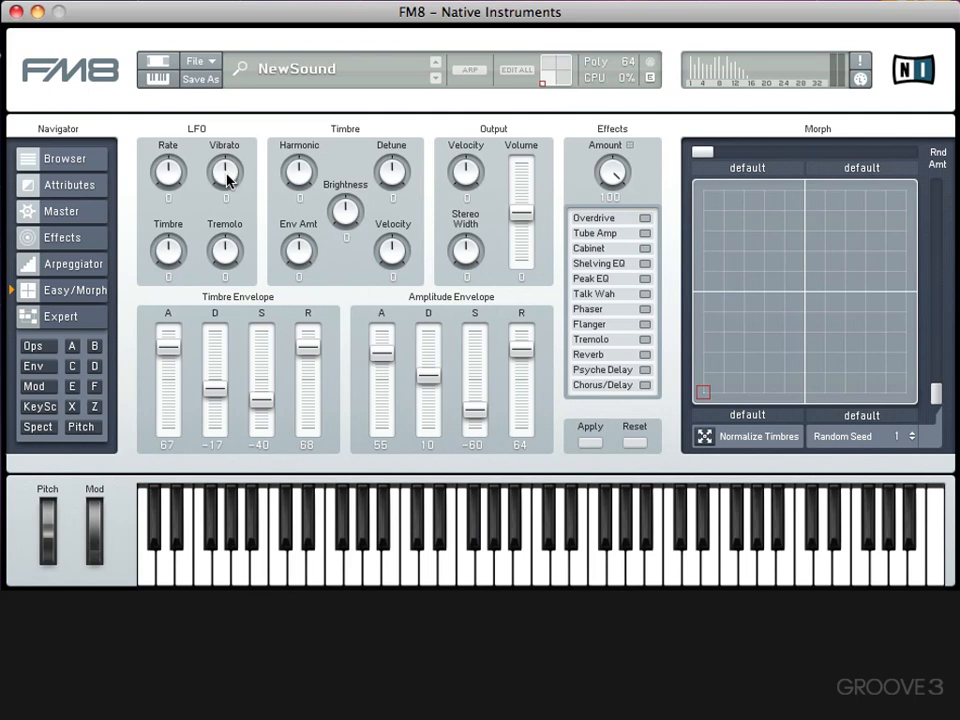
# Step: Try LFO vibrato at 71 and other amounts, and reset it to 0
pyautogui.moveTo(228, 178); pyautogui.dragTo(225, 129)
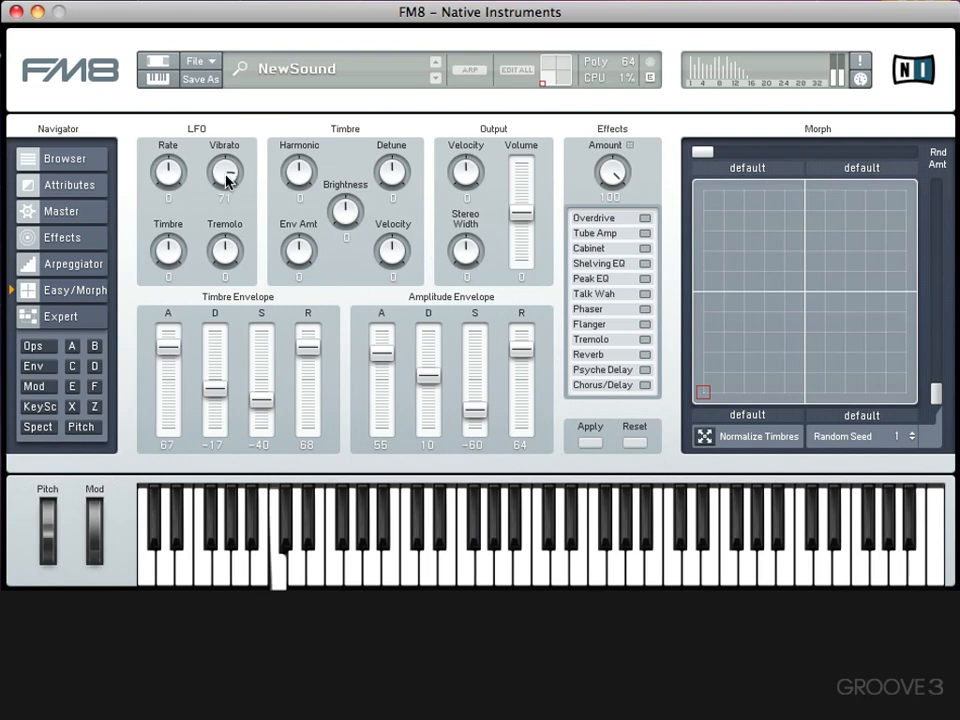
pyautogui.moveTo(226, 175); pyautogui.dragTo(226, 196)
pyautogui.doubleClick(226, 168)
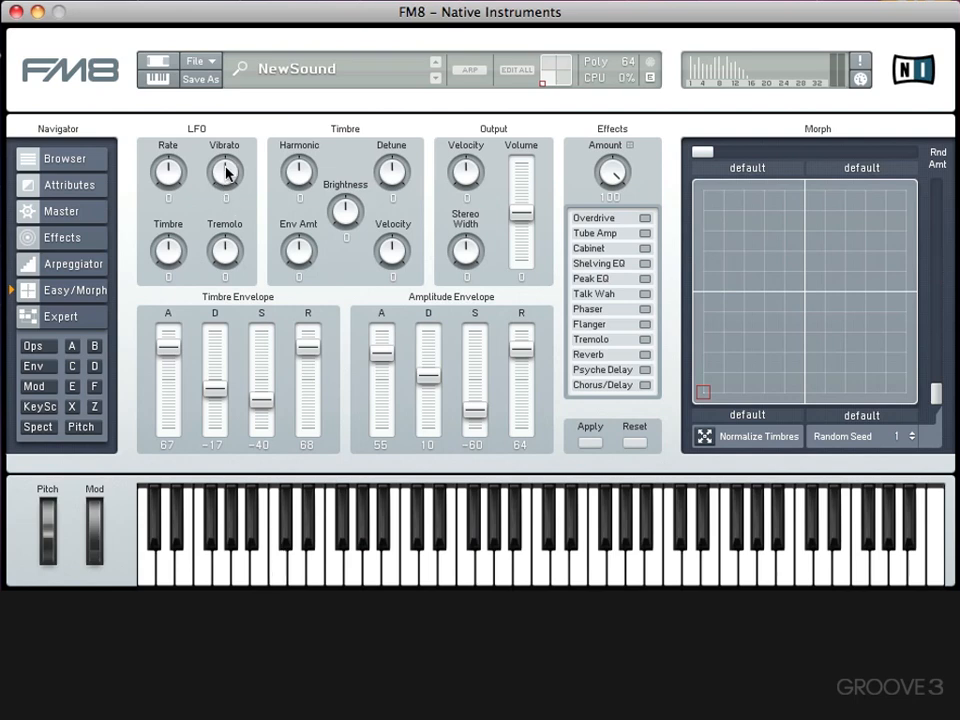
pyautogui.moveTo(228, 174); pyautogui.dragTo(229, 236)
pyautogui.doubleClick(232, 182)
# Step: Try the LFO tremolo and timbre amounts, leaving both at 0, and set the LFO rate to 24
pyautogui.moveTo(224, 253)
pyautogui.mouseDown()
pyautogui.moveTo(223, 192)
pyautogui.moveTo(225, 244)
pyautogui.mouseUp()
pyautogui.moveTo(168, 258); pyautogui.dragTo(168, 195)
pyautogui.moveTo(170, 171); pyautogui.dragTo(168, 252)
pyautogui.doubleClick(167, 252)
# Step: Try the timbre harmonic, brightness and detune controls, leaving them at 0, and set the timbre velocity to 50
pyautogui.moveTo(295, 178)
pyautogui.mouseDown()
pyautogui.moveTo(289, 137)
pyautogui.moveTo(290, 175)
pyautogui.mouseUp()
pyautogui.moveTo(342, 220); pyautogui.dragTo(338, 154)
pyautogui.moveTo(391, 175); pyautogui.dragTo(393, 139)
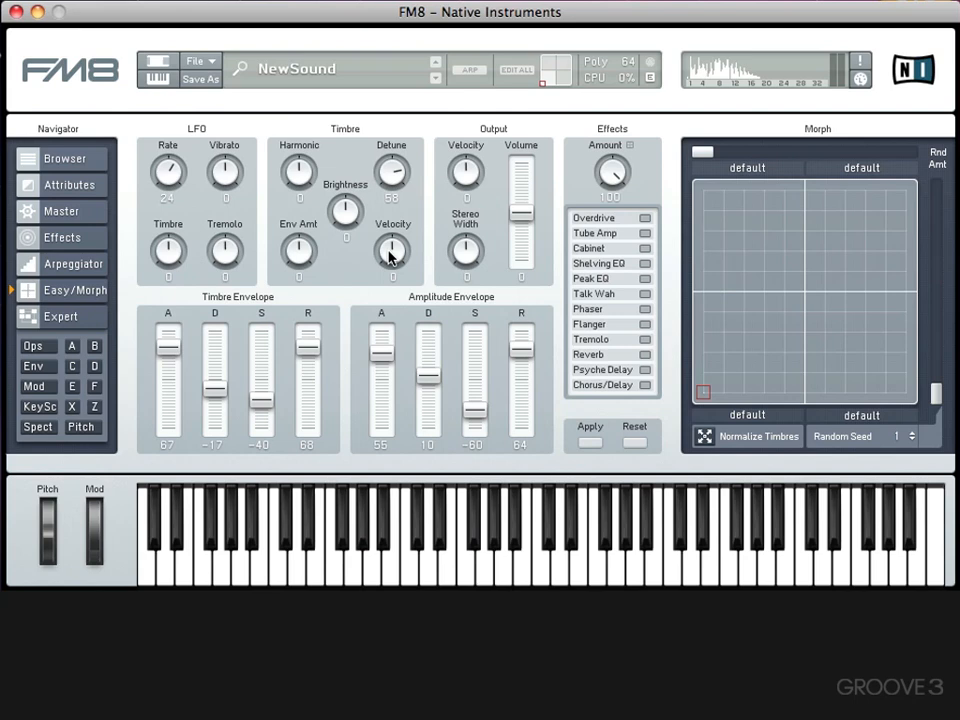
pyautogui.moveTo(390, 256); pyautogui.dragTo(391, 180)
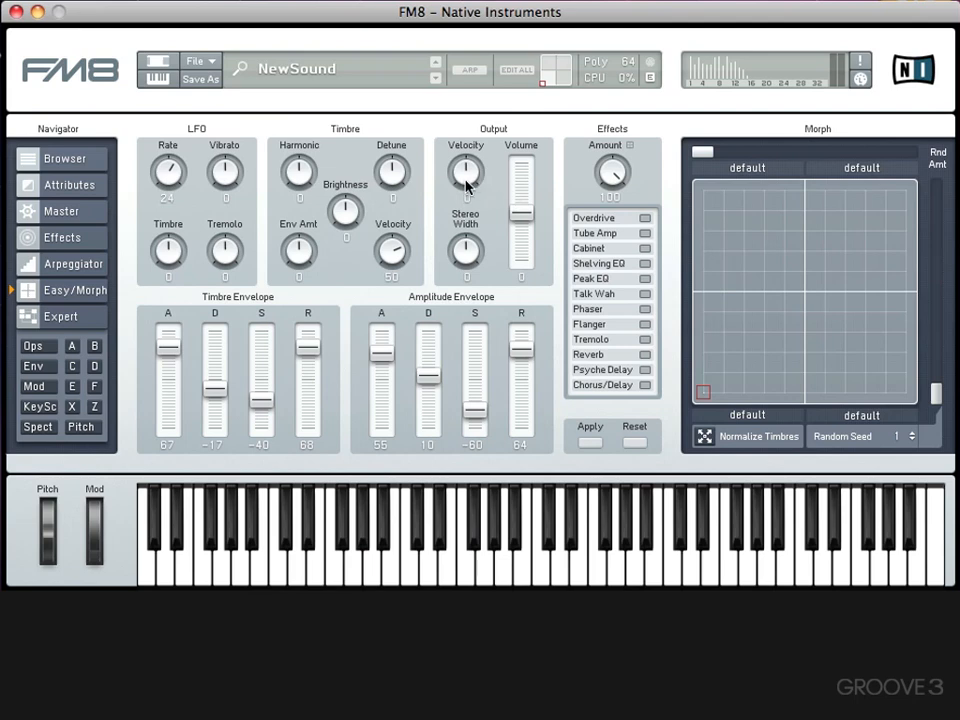
# Step: Set the output velocity to 67 and volume to 14, and apply all the easy edits to the sound
pyautogui.moveTo(466, 185)
pyautogui.mouseDown()
pyautogui.moveTo(463, 156)
pyautogui.moveTo(466, 174)
pyautogui.mouseUp()
pyautogui.moveTo(521, 216)
pyautogui.mouseDown()
pyautogui.moveTo(524, 188)
pyautogui.moveTo(522, 225)
pyautogui.moveTo(522, 205)
pyautogui.mouseUp()
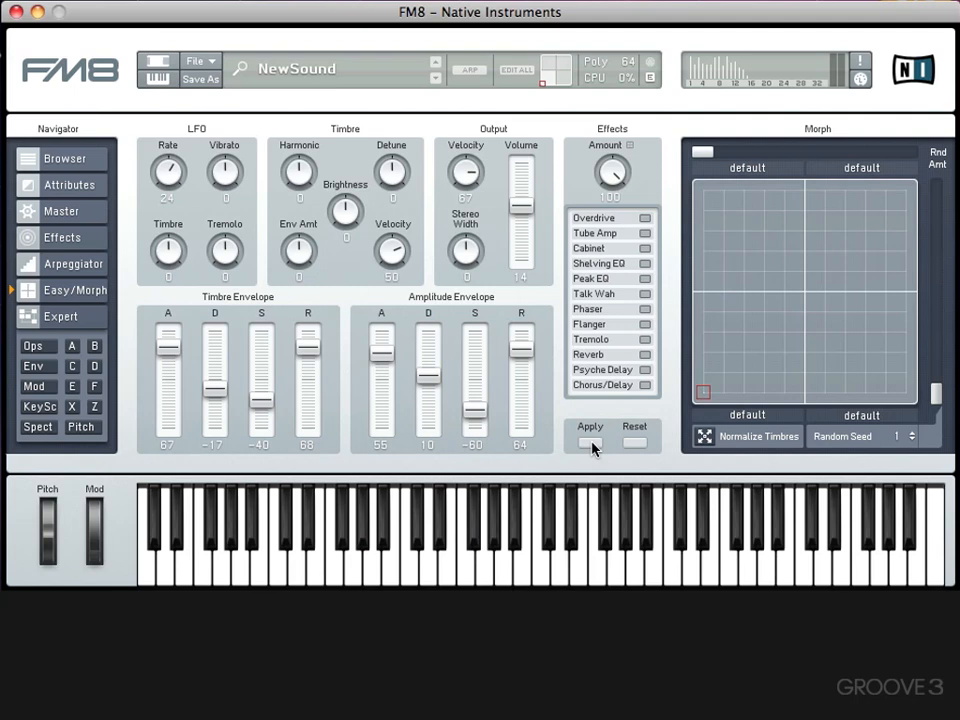
pyautogui.click(591, 444)
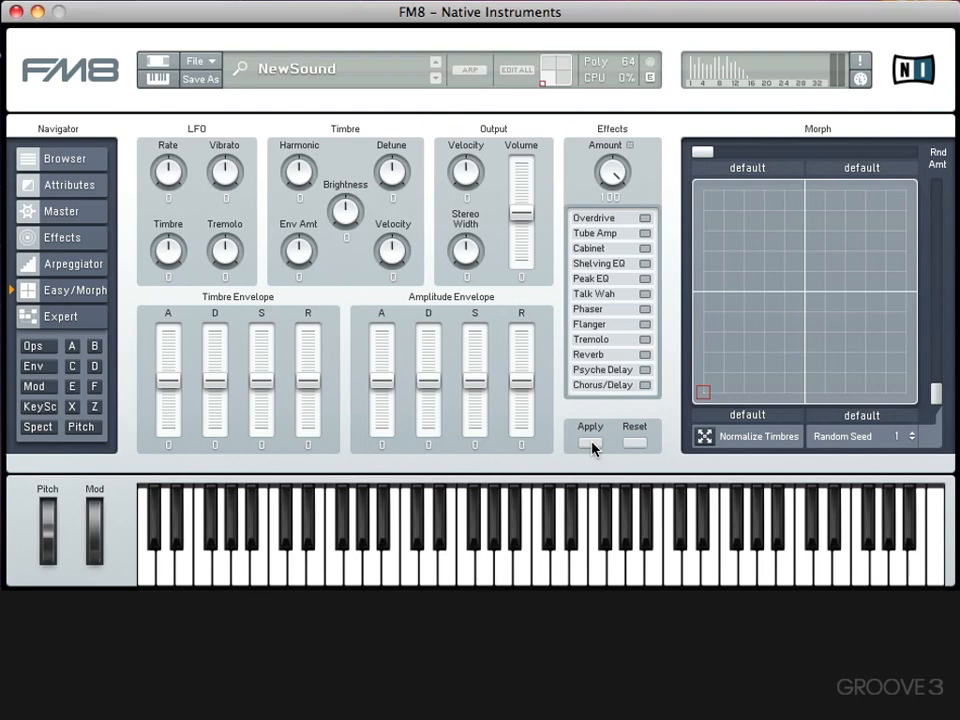
# Step: Examine the envelopes of operators E and F in the Expert view
pyautogui.click(58, 318)
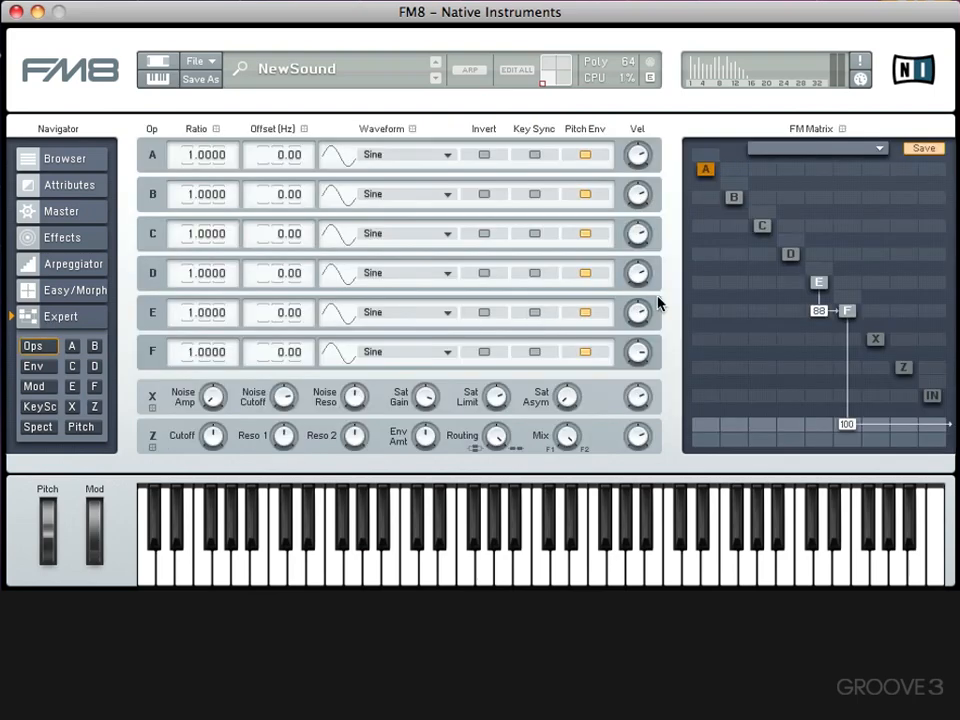
pyautogui.click(819, 285)
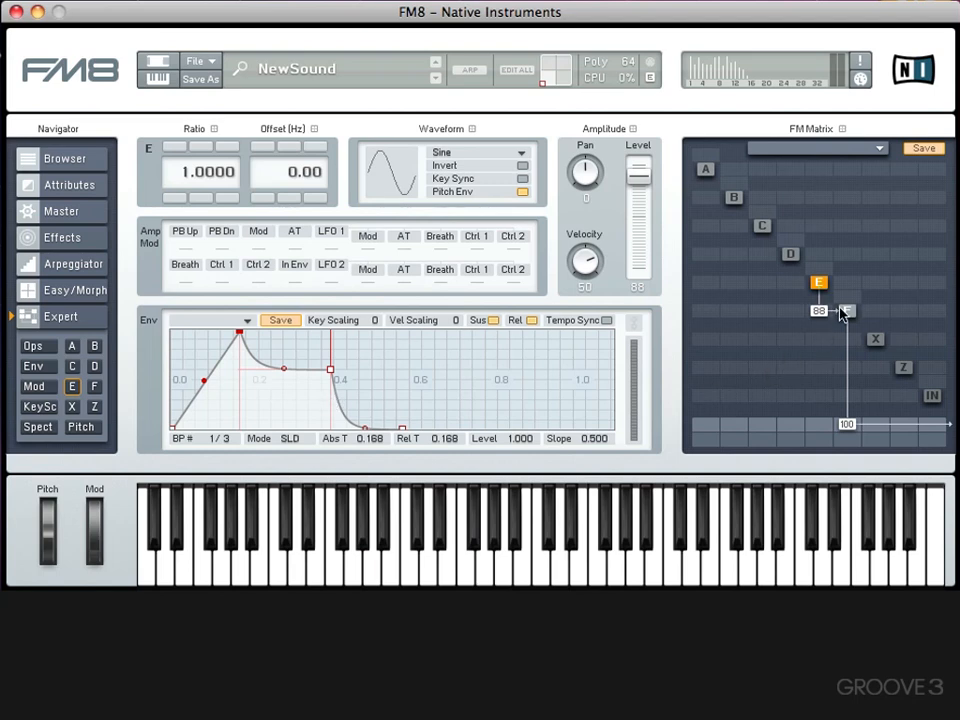
pyautogui.click(845, 311)
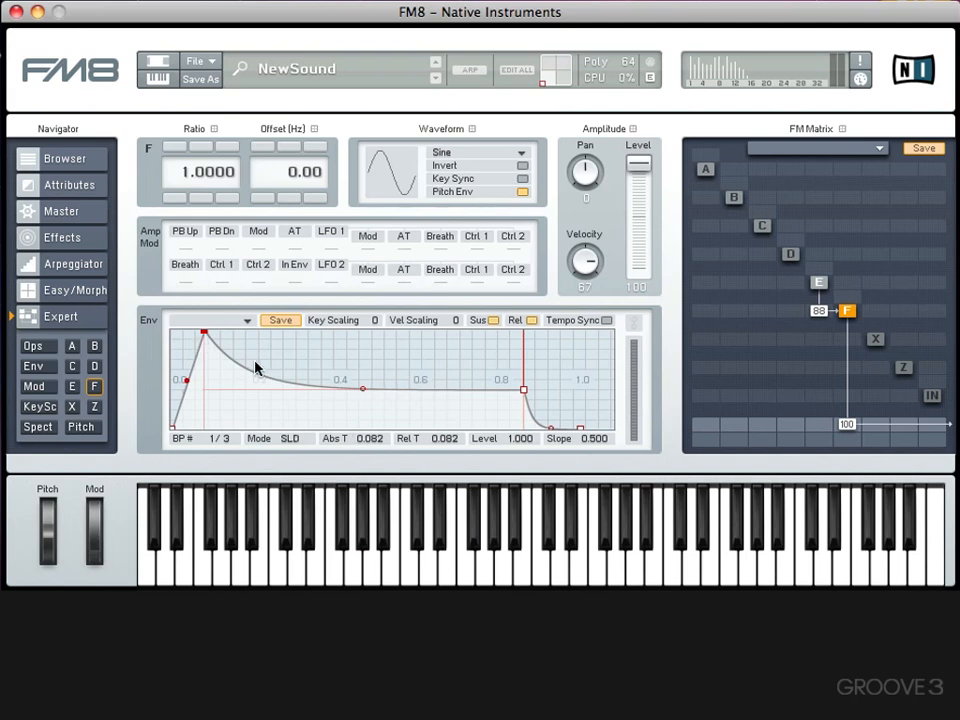
# Step: Lower the timbre envelope's attack to near its minimum, set the amplitude attack to -95, and apply the edits to the sound
pyautogui.click(103, 292)
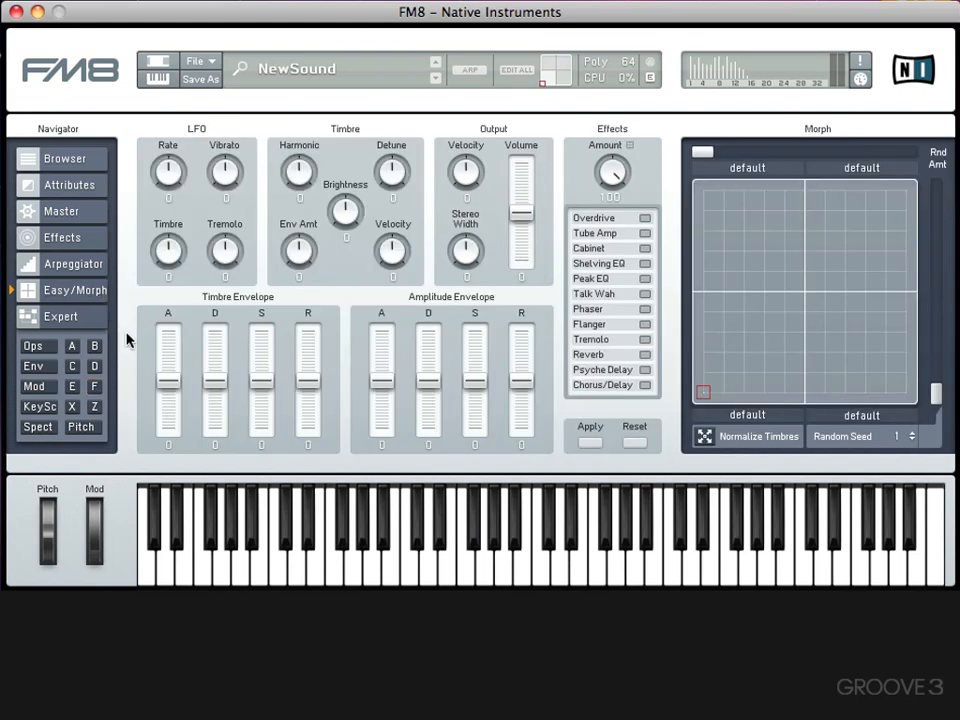
pyautogui.moveTo(170, 385); pyautogui.dragTo(171, 392)
pyautogui.moveTo(170, 388); pyautogui.dragTo(167, 429)
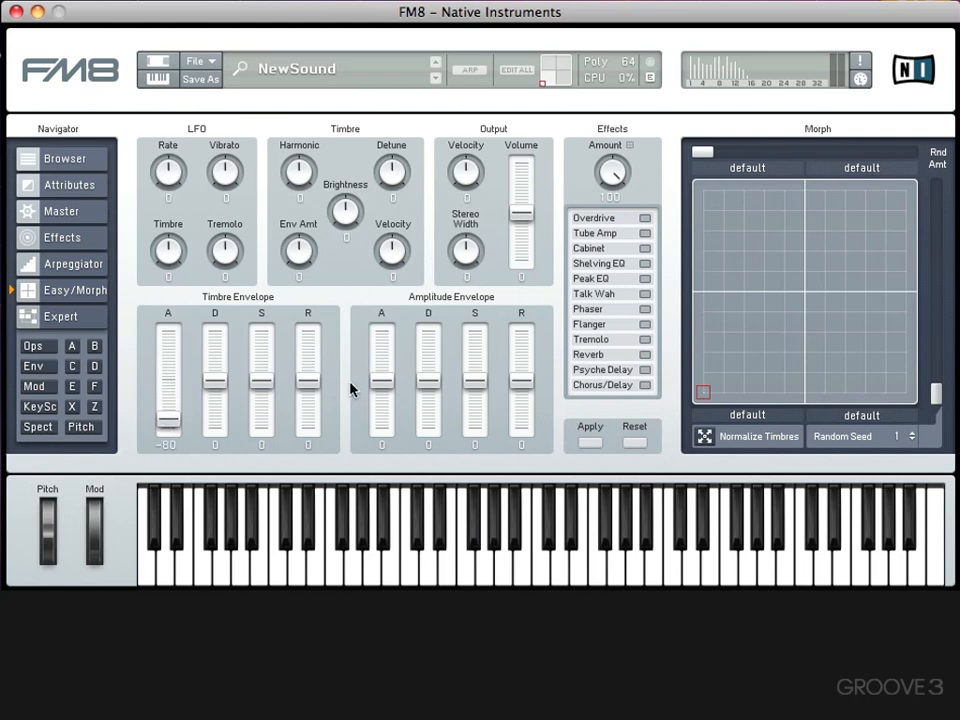
pyautogui.moveTo(380, 383); pyautogui.dragTo(381, 444)
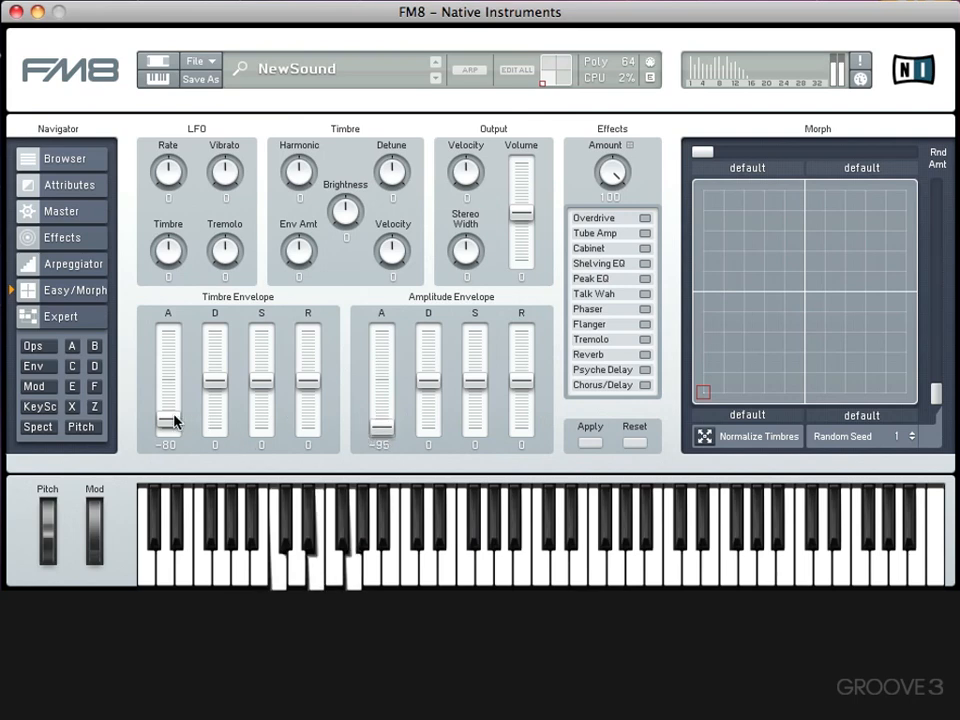
pyautogui.moveTo(171, 420); pyautogui.dragTo(167, 444)
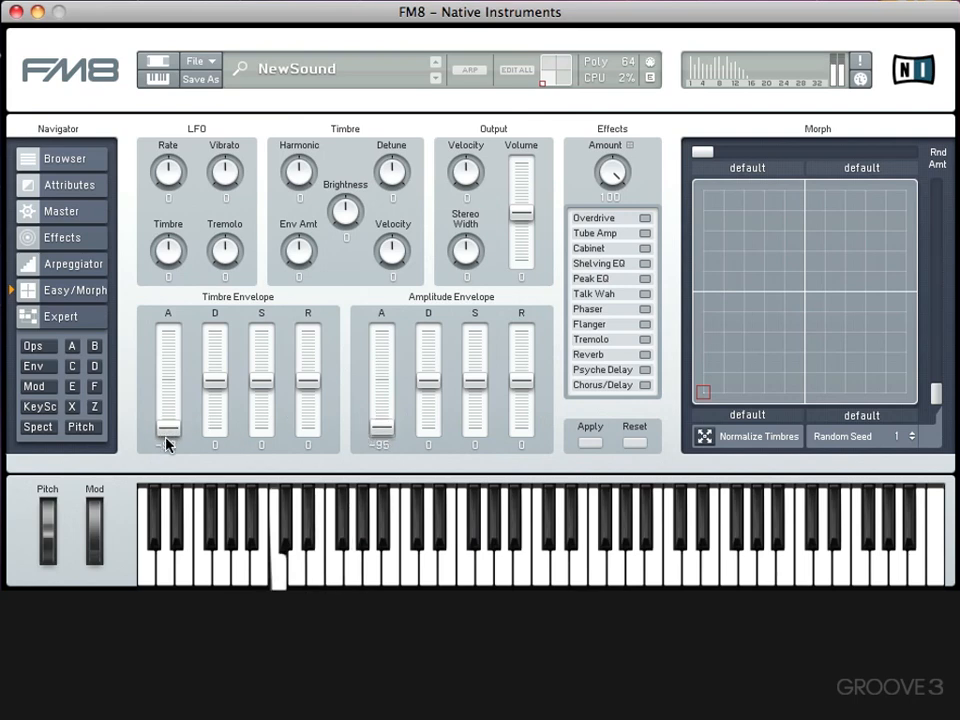
pyautogui.click(44, 316)
pyautogui.click(819, 283)
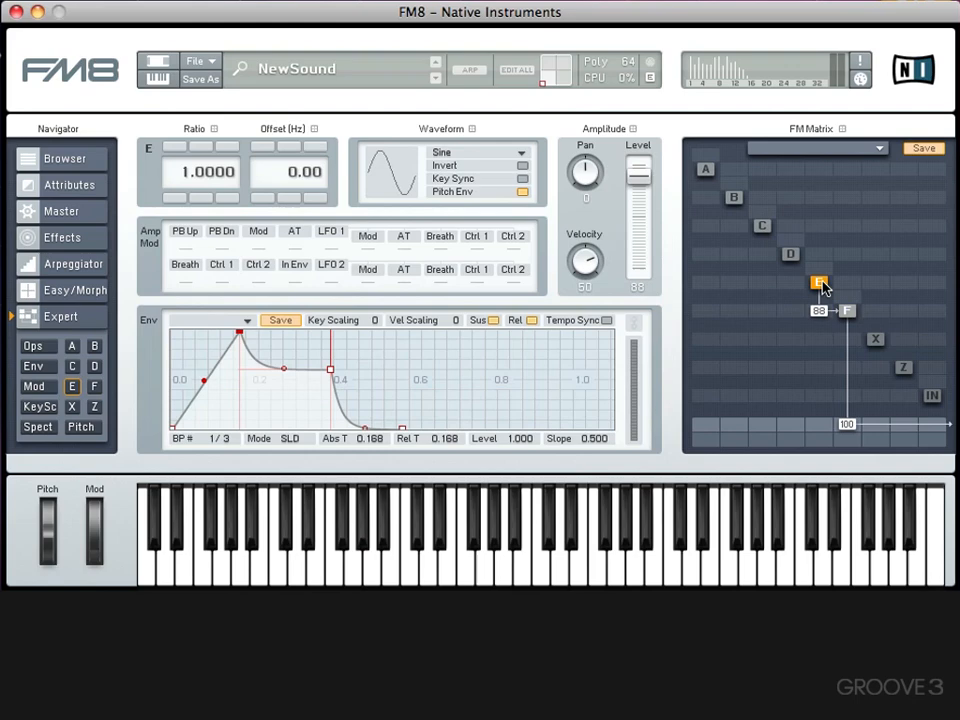
pyautogui.click(97, 294)
pyautogui.click(588, 443)
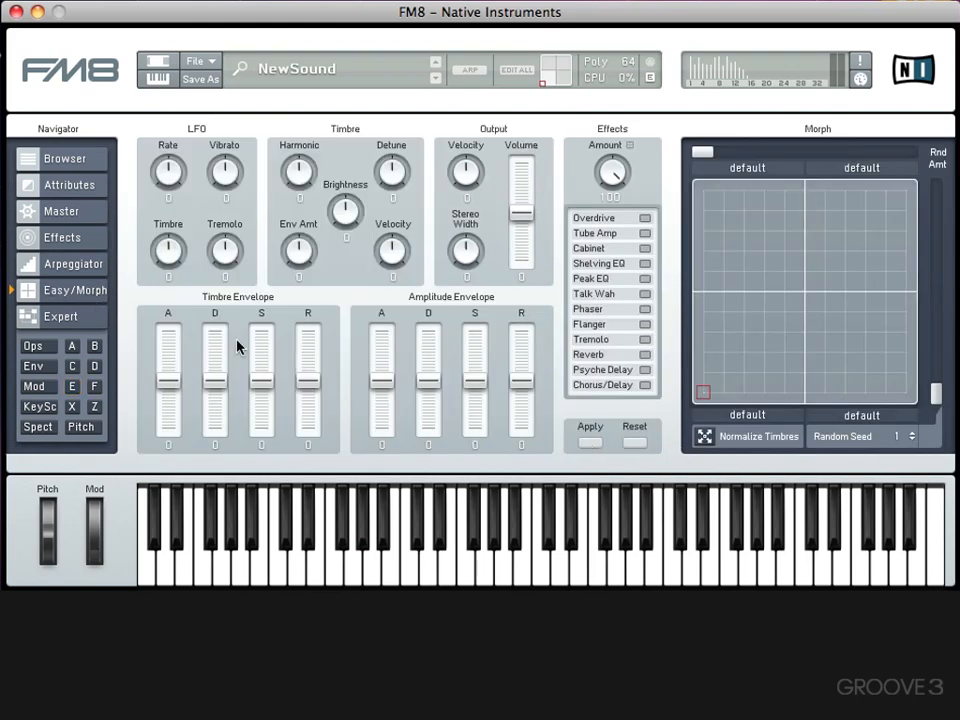
# Step: Compare the edited attack stages in the envelopes of operators E and F, and return to the Easy/Morph view
pyautogui.click(98, 319)
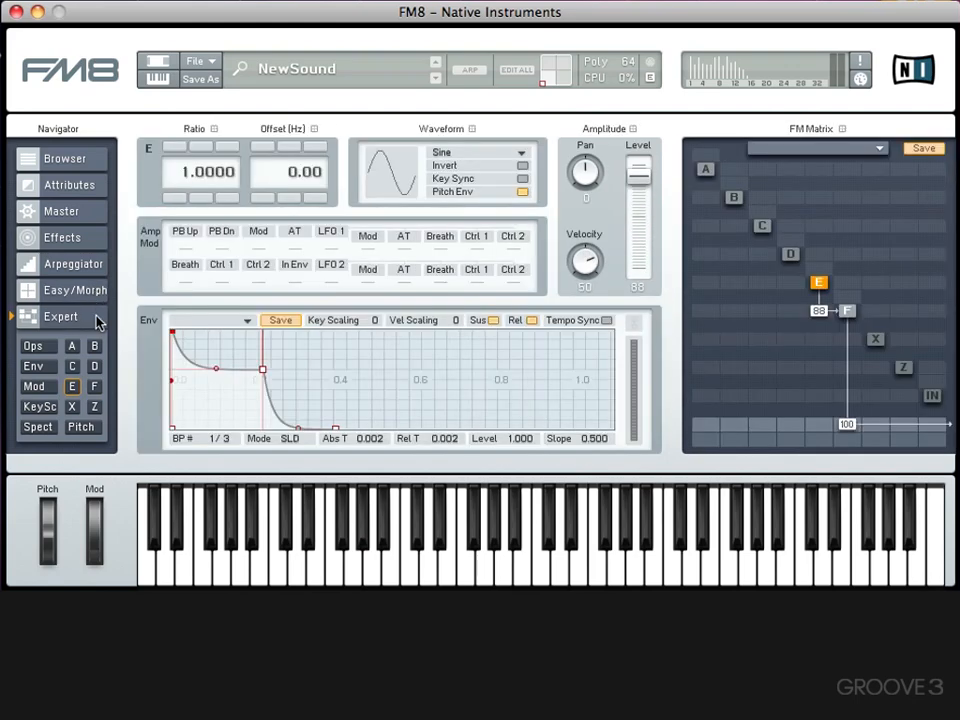
pyautogui.click(843, 309)
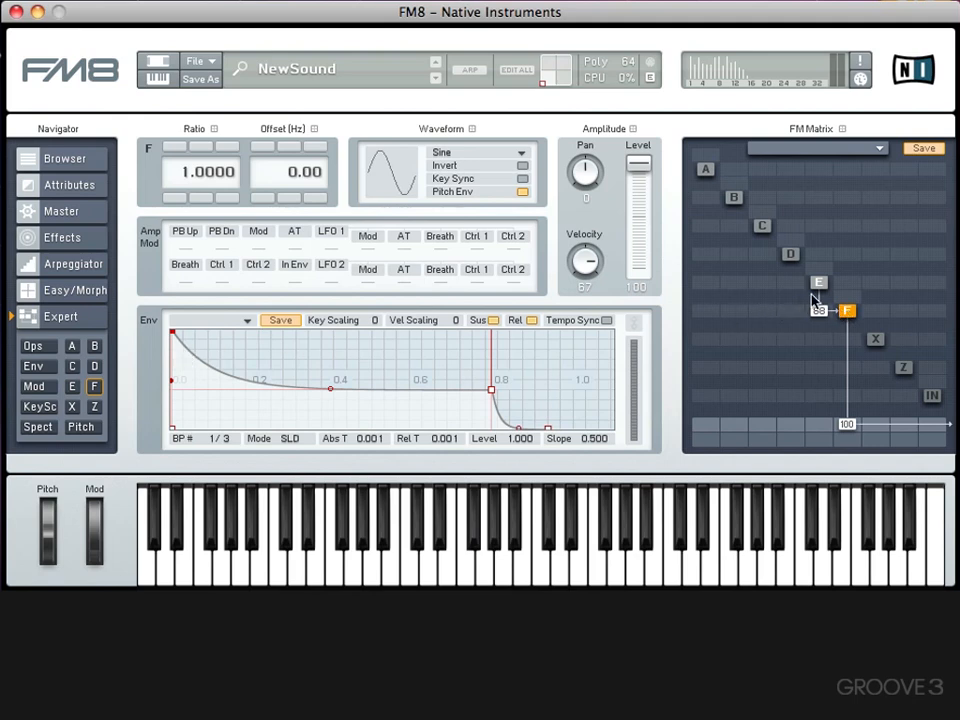
pyautogui.click(818, 284)
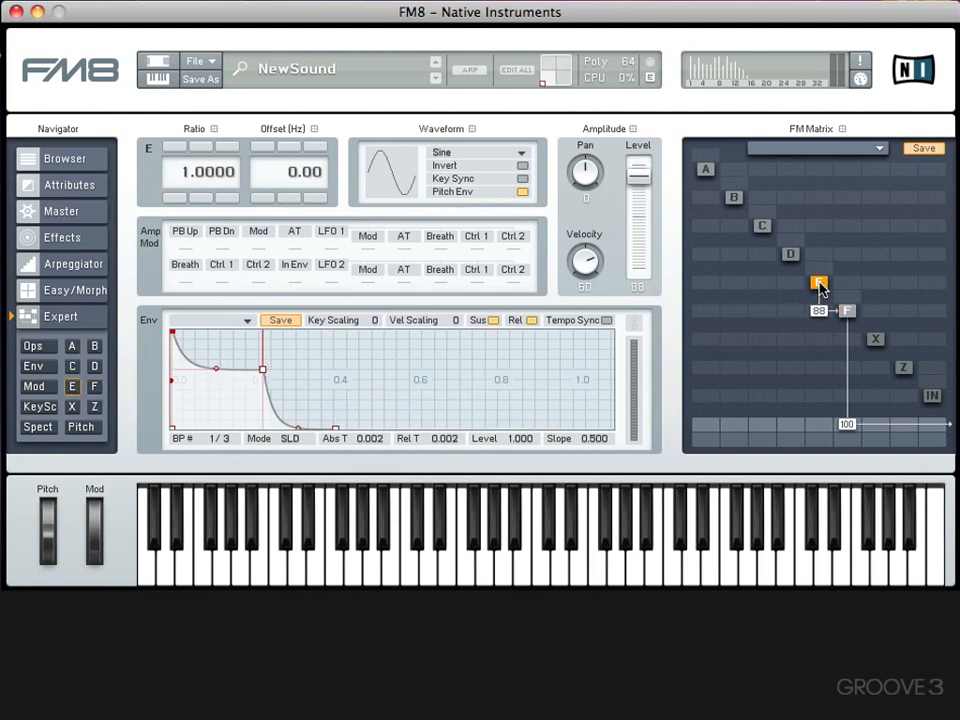
pyautogui.click(100, 298)
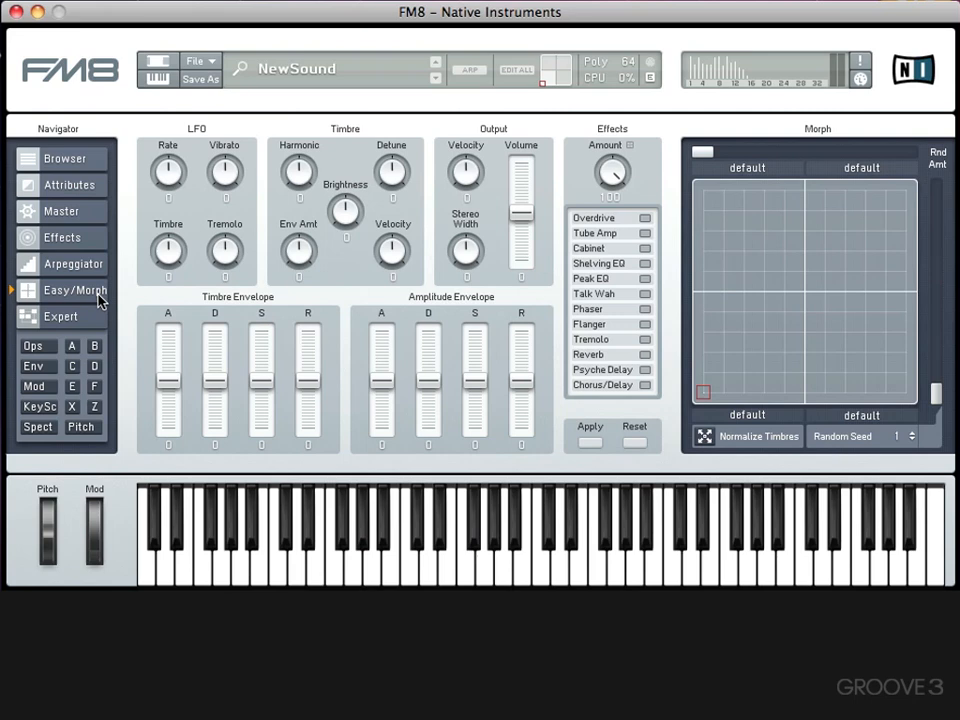
# Step: Filter the sound browser to Synth Pad instruments in the FM7 Legacy bank
pyautogui.click(92, 160)
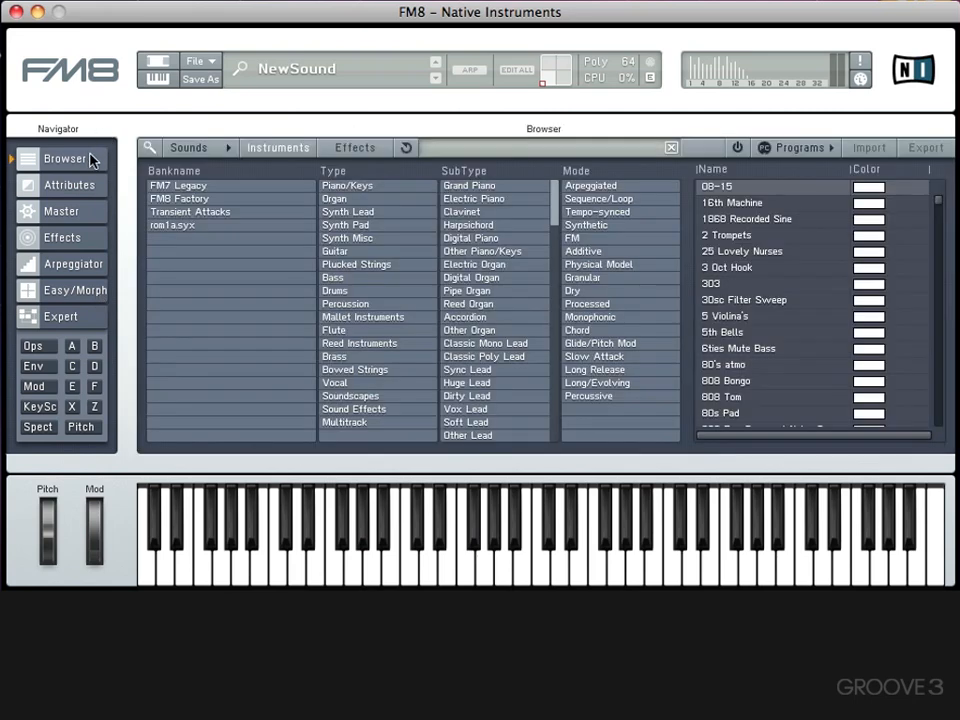
pyautogui.click(213, 188)
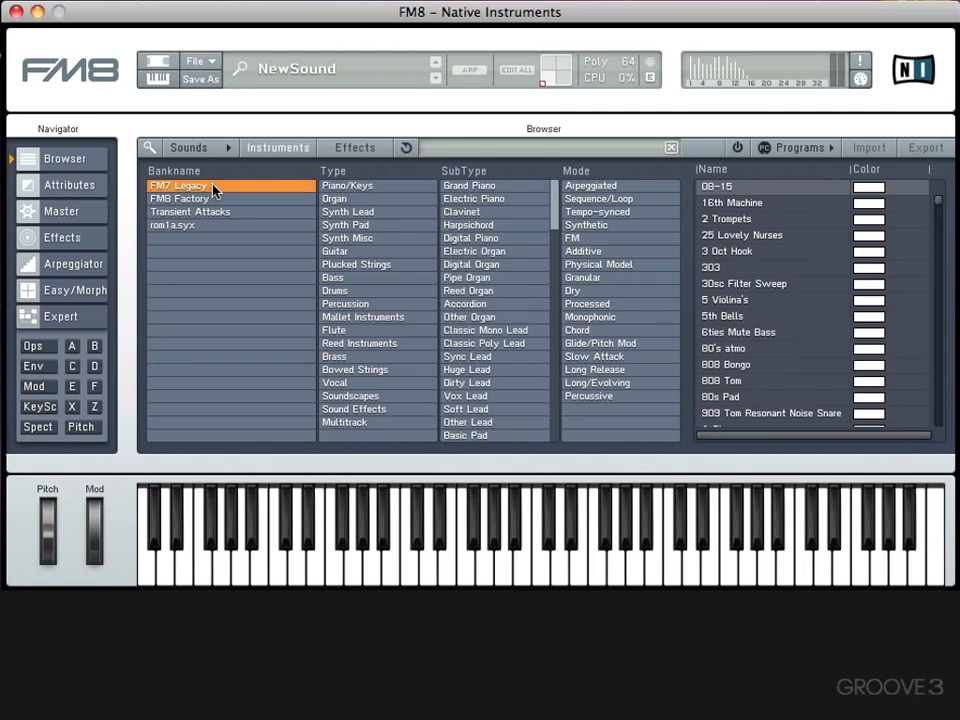
pyautogui.click(369, 230)
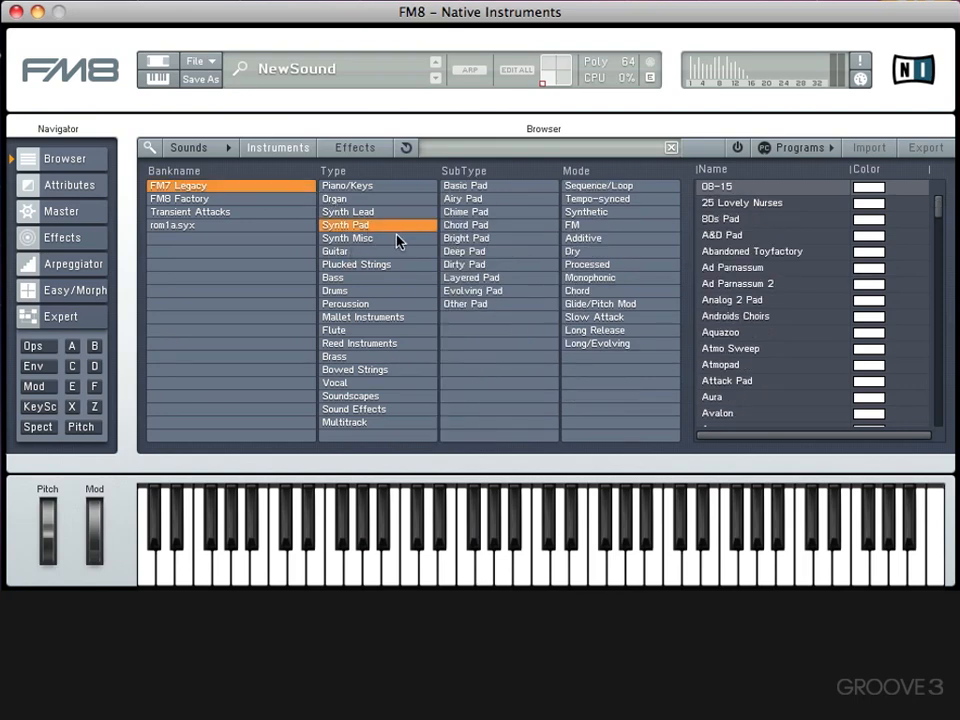
# Step: Load the A&D Pad preset and lower its timbre envelope attack to -69 and amplitude envelope attack to -71
pyautogui.click(741, 236)
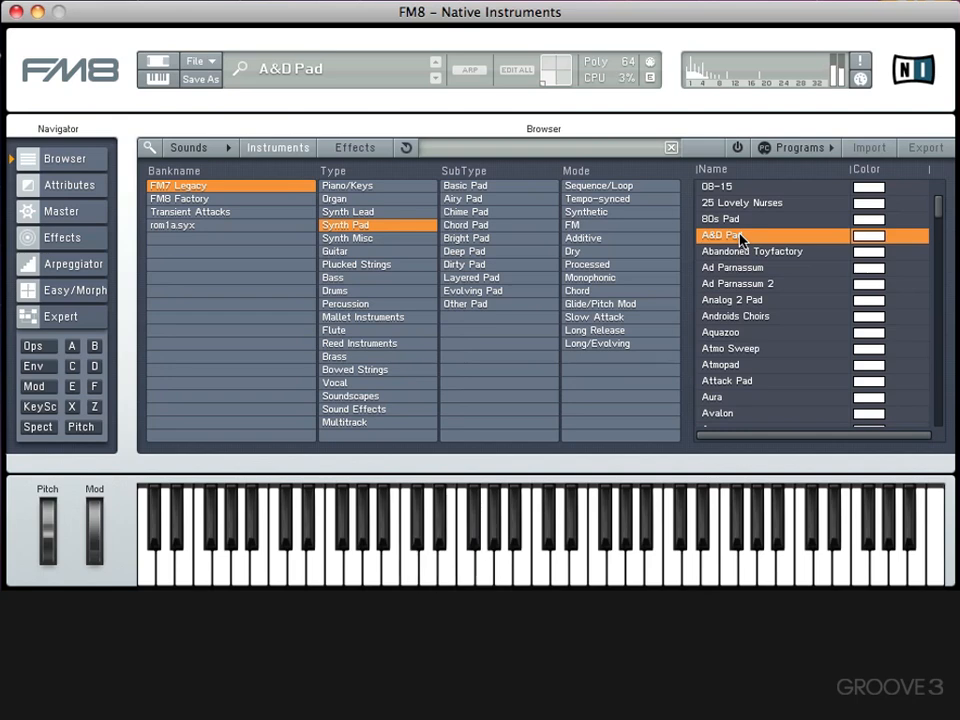
pyautogui.click(56, 289)
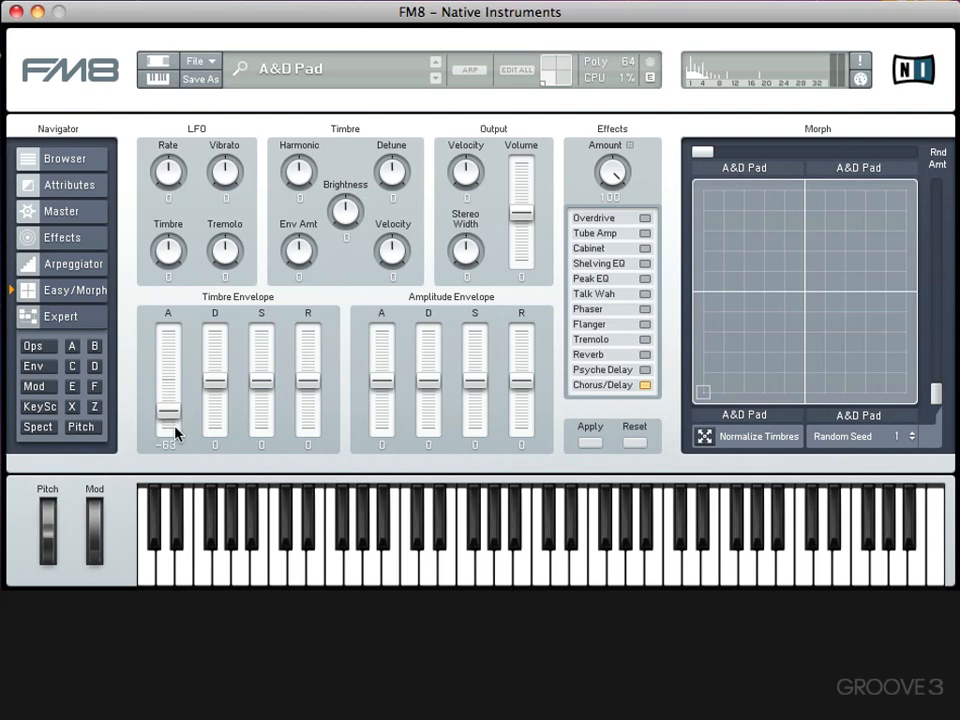
pyautogui.moveTo(386, 380); pyautogui.dragTo(385, 429)
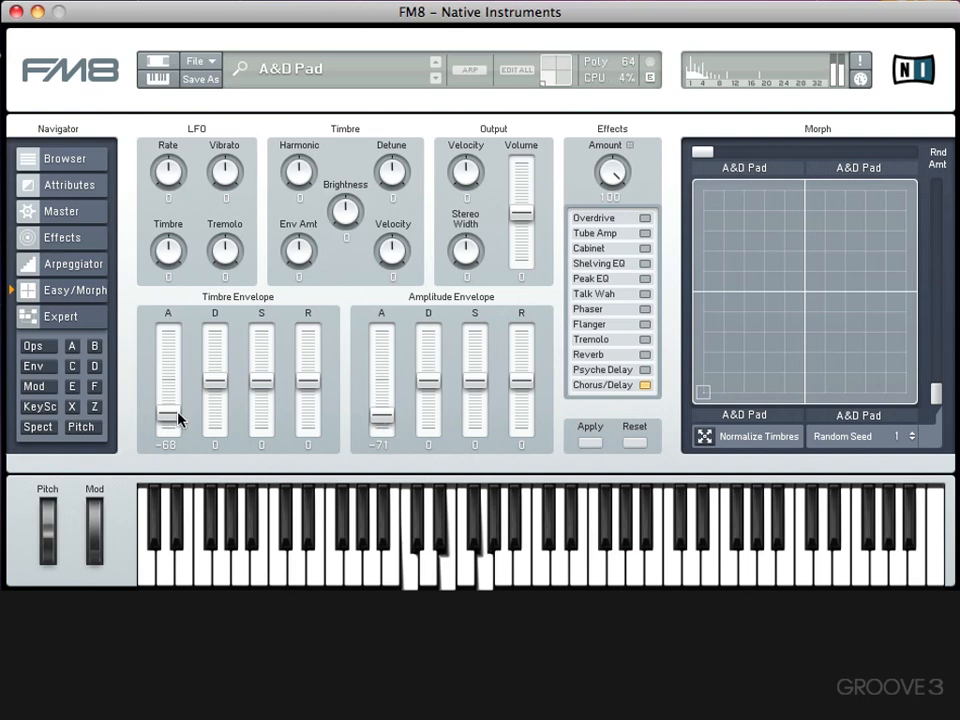
pyautogui.moveTo(177, 411); pyautogui.dragTo(179, 412)
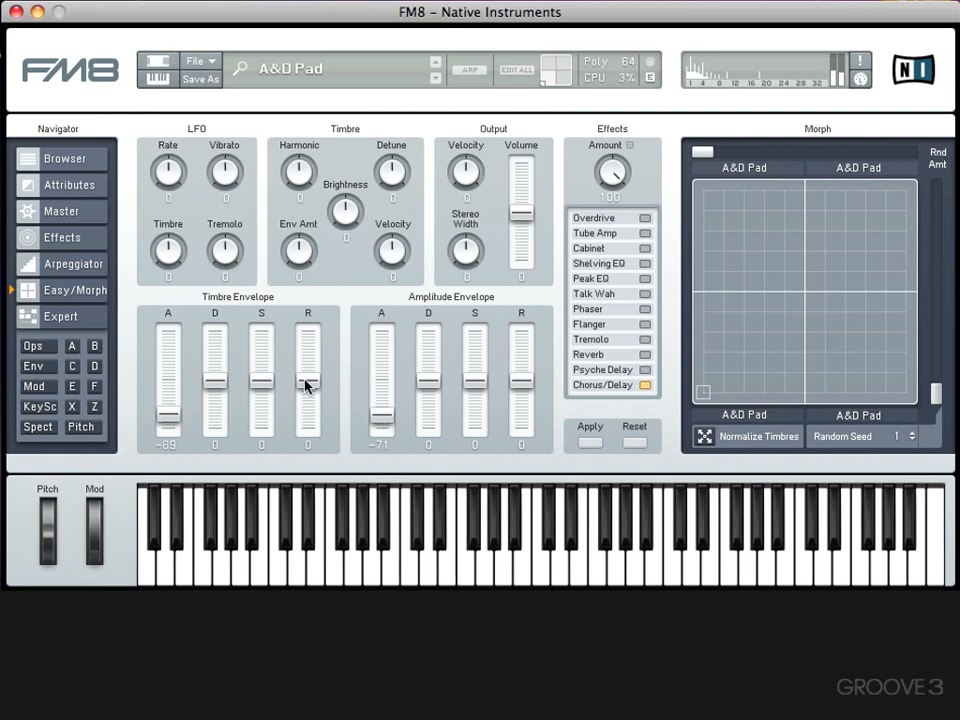
# Step: Shorten the releases, setting the timbre envelope to -70 and the amplitude envelope to -72
pyautogui.moveTo(307, 386); pyautogui.dragTo(307, 384)
pyautogui.moveTo(307, 384); pyautogui.dragTo(306, 431)
pyautogui.moveTo(517, 386); pyautogui.dragTo(518, 433)
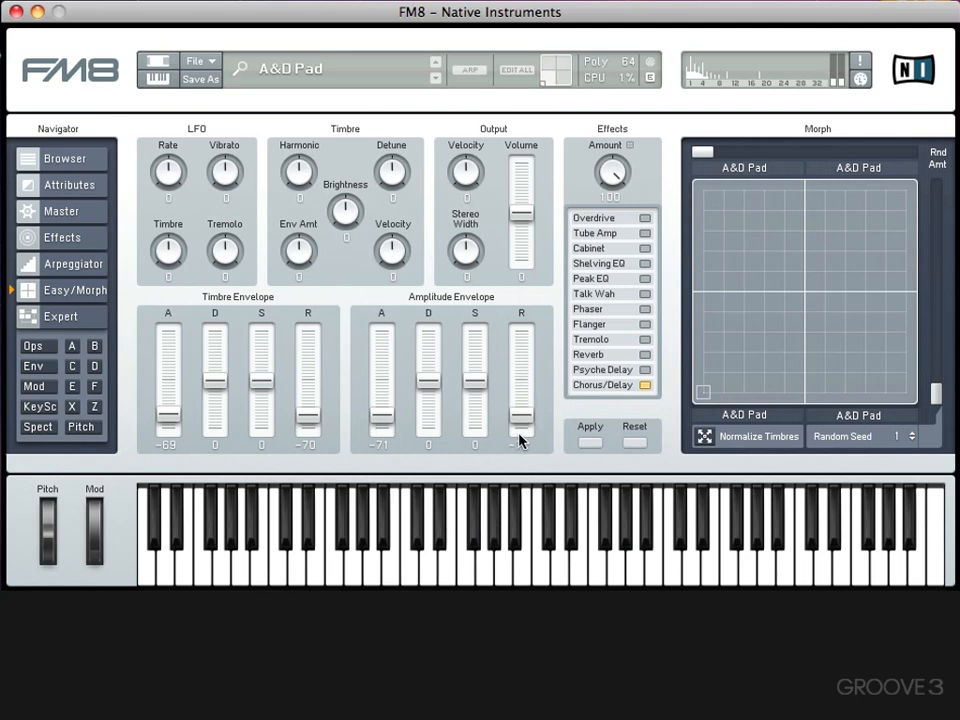
# Step: Set the timbre brightness to 58 and detune to 10, raise the stereo width, and apply the edits to the sound
pyautogui.moveTo(344, 213); pyautogui.dragTo(345, 185)
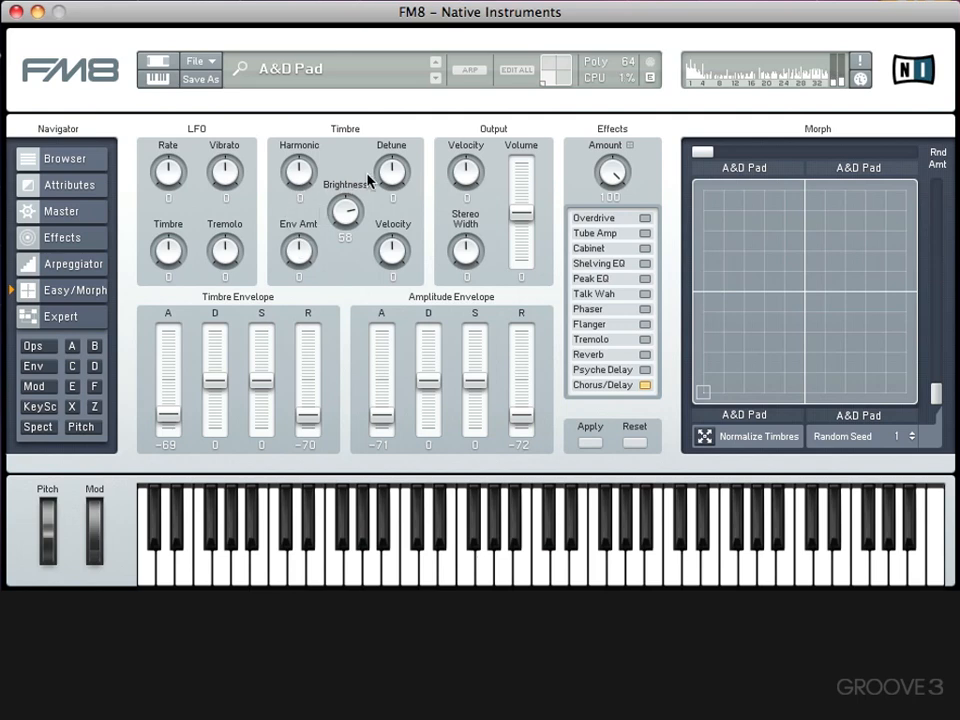
pyautogui.moveTo(381, 169)
pyautogui.mouseDown()
pyautogui.moveTo(380, 158)
pyautogui.moveTo(382, 173)
pyautogui.mouseUp()
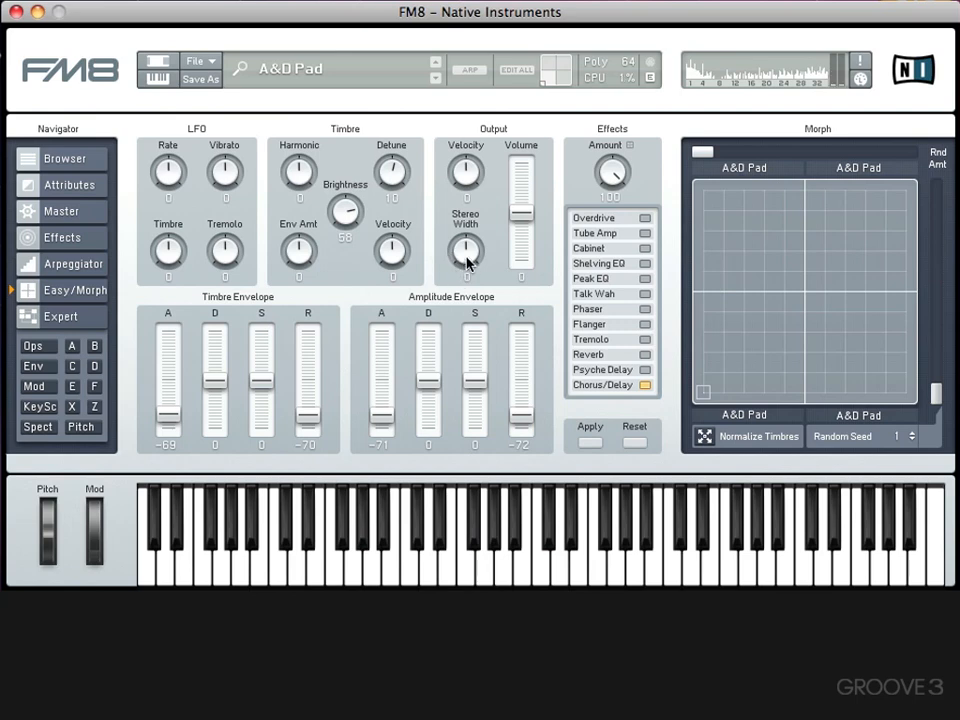
pyautogui.moveTo(467, 262); pyautogui.dragTo(463, 199)
pyautogui.click(591, 443)
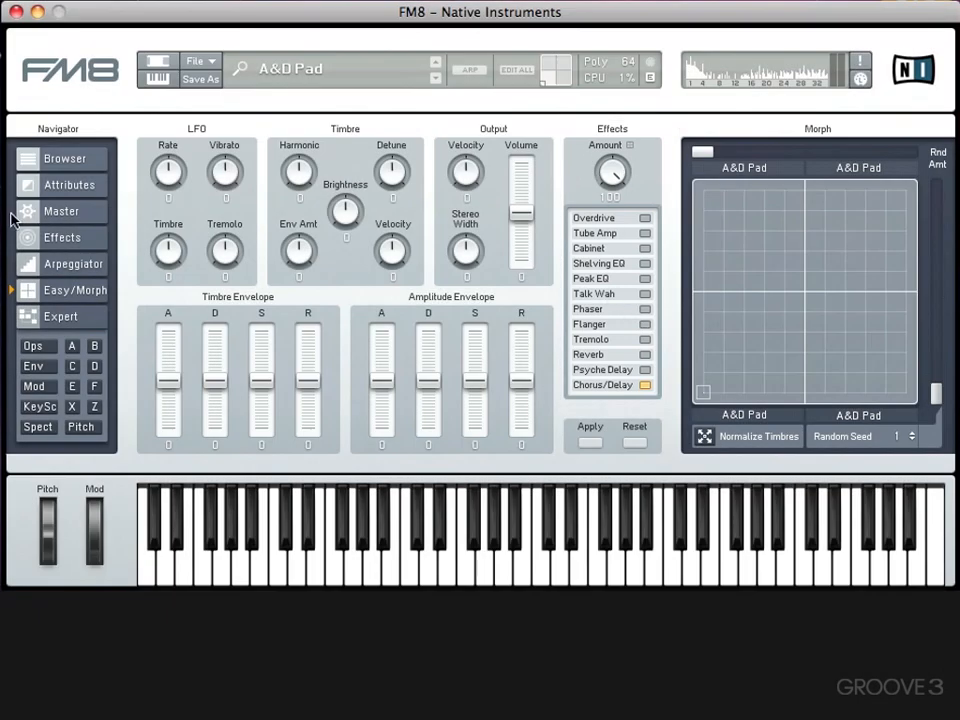
# Step: Turn on the Phaser, Reverb and Overdrive effects, and inspect their settings in the Effects view
pyautogui.click(40, 237)
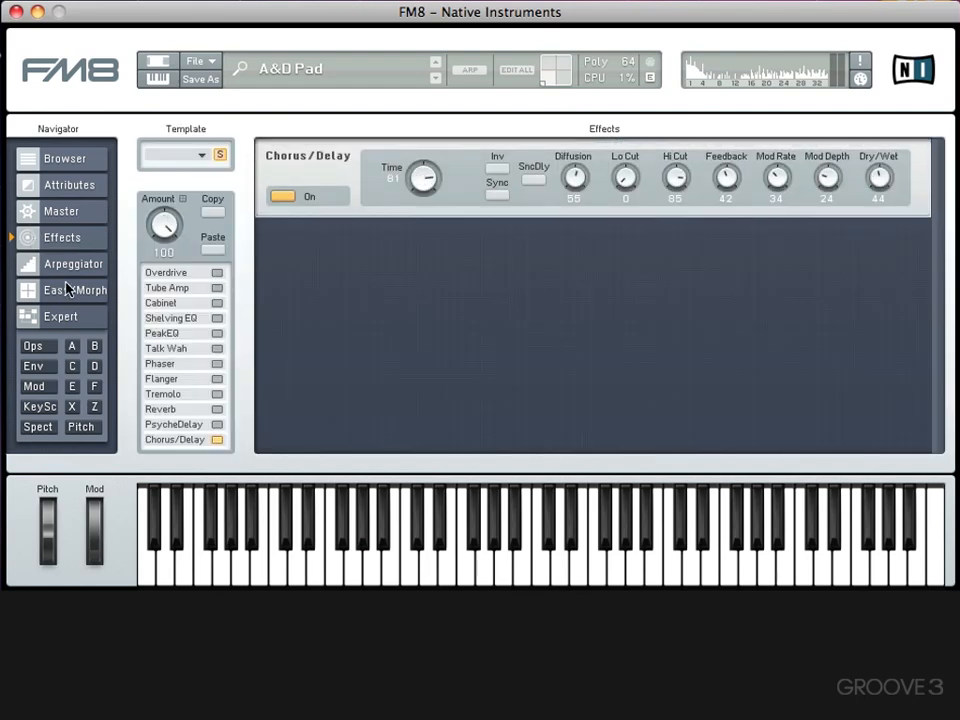
pyautogui.click(66, 289)
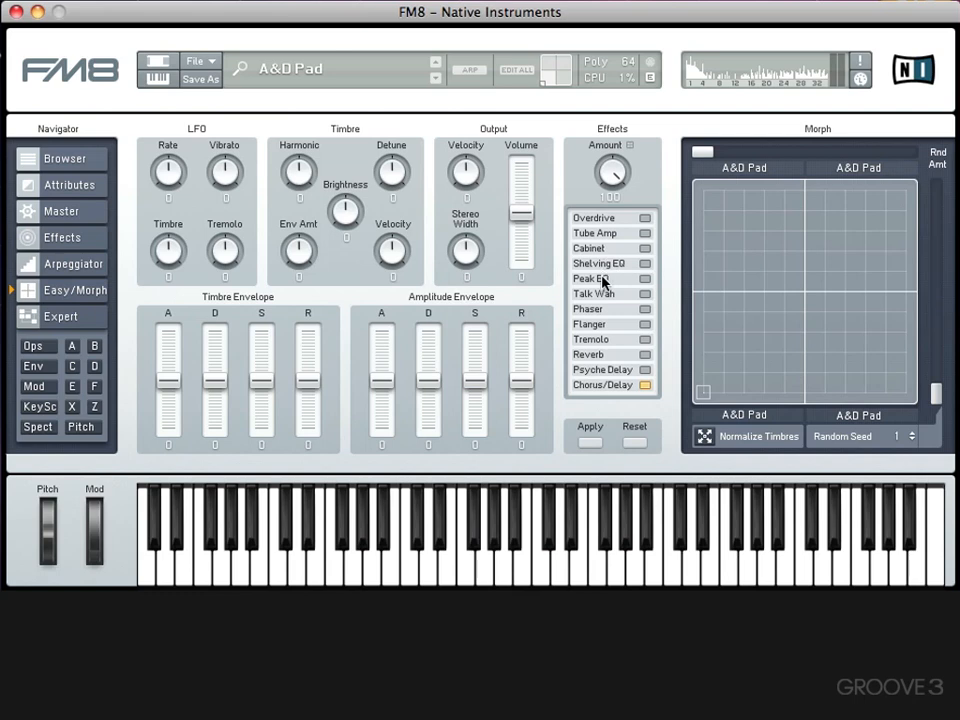
pyautogui.click(605, 313)
pyautogui.click(605, 355)
pyautogui.click(590, 218)
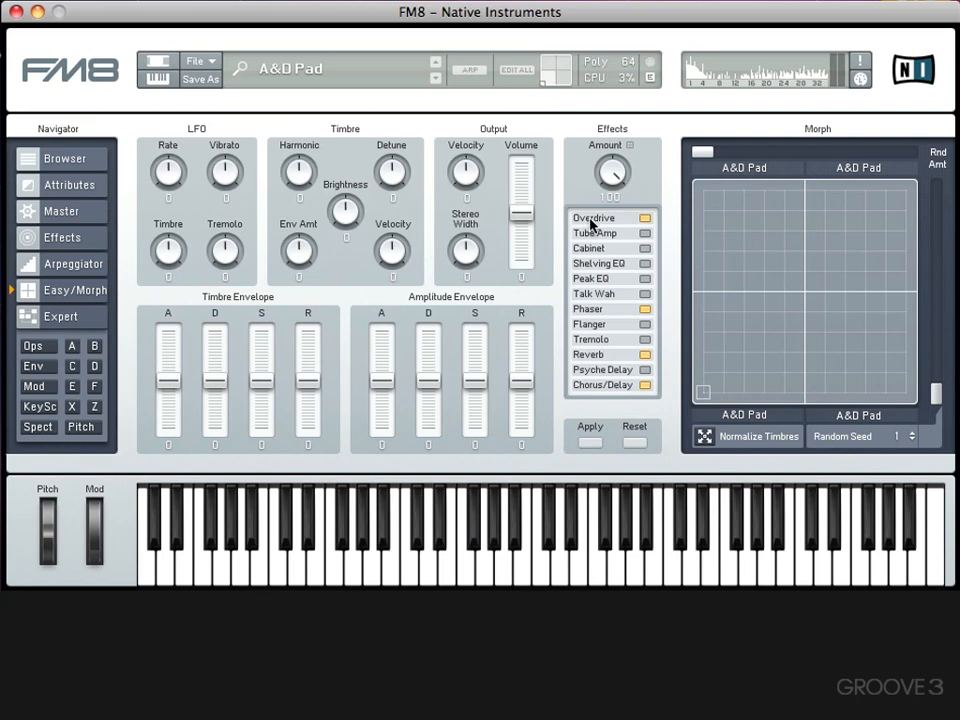
pyautogui.click(42, 240)
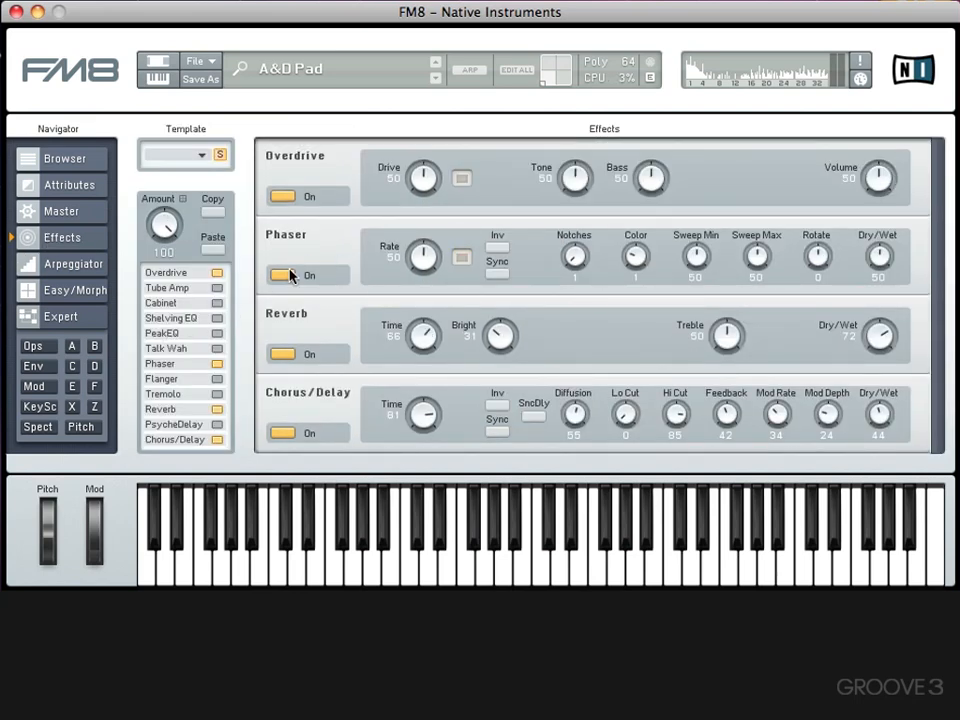
pyautogui.click(83, 296)
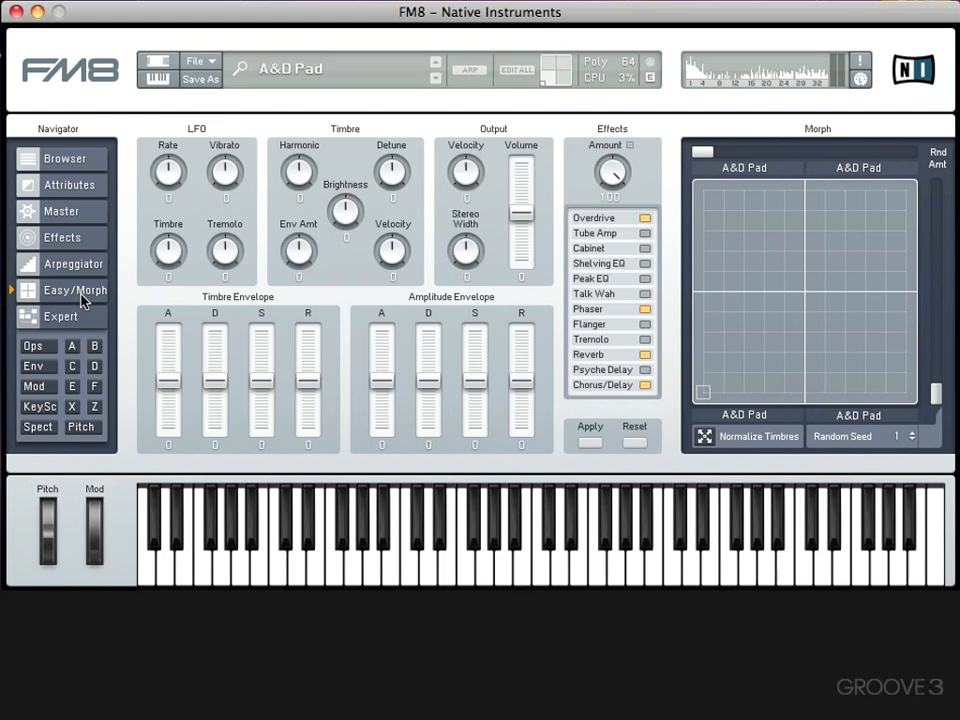
# Step: Switch off the Overdrive, Phaser and Reverb effects, and try out the overall effects amount
pyautogui.click(572, 219)
pyautogui.click(588, 308)
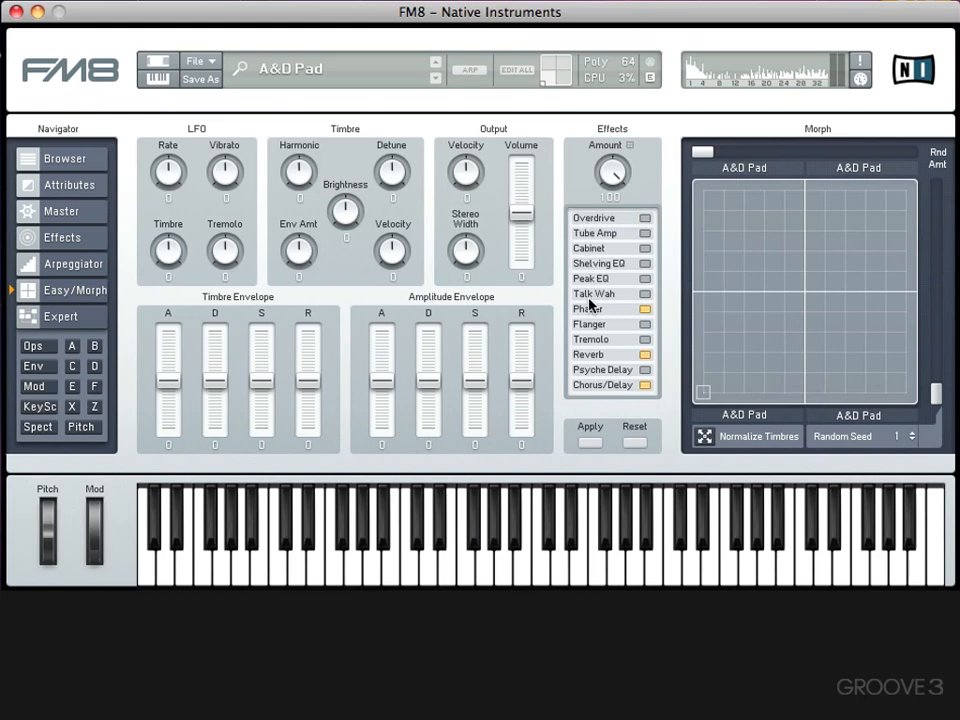
pyautogui.click(606, 350)
pyautogui.moveTo(612, 174); pyautogui.dragTo(615, 132)
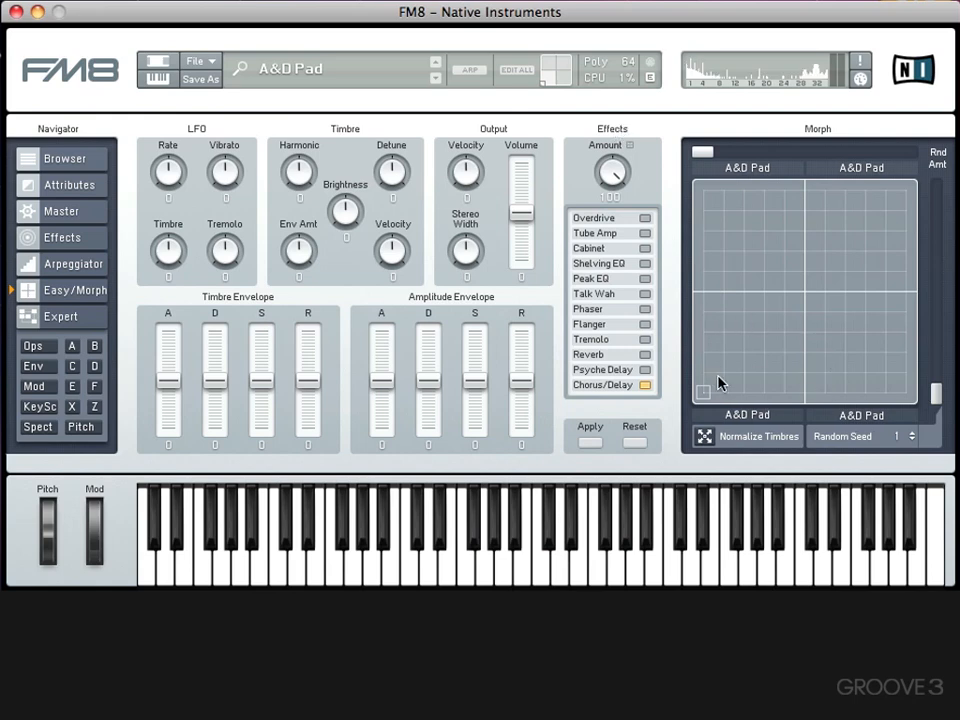
# Step: Assign 80s Pad, Androids Choirs and 25 Lovely Nurses to the other three corners of the morph square around A&D Pad
pyautogui.moveTo(544, 82); pyautogui.dragTo(549, 118)
pyautogui.moveTo(784, 360); pyautogui.dragTo(720, 369)
pyautogui.click(75, 160)
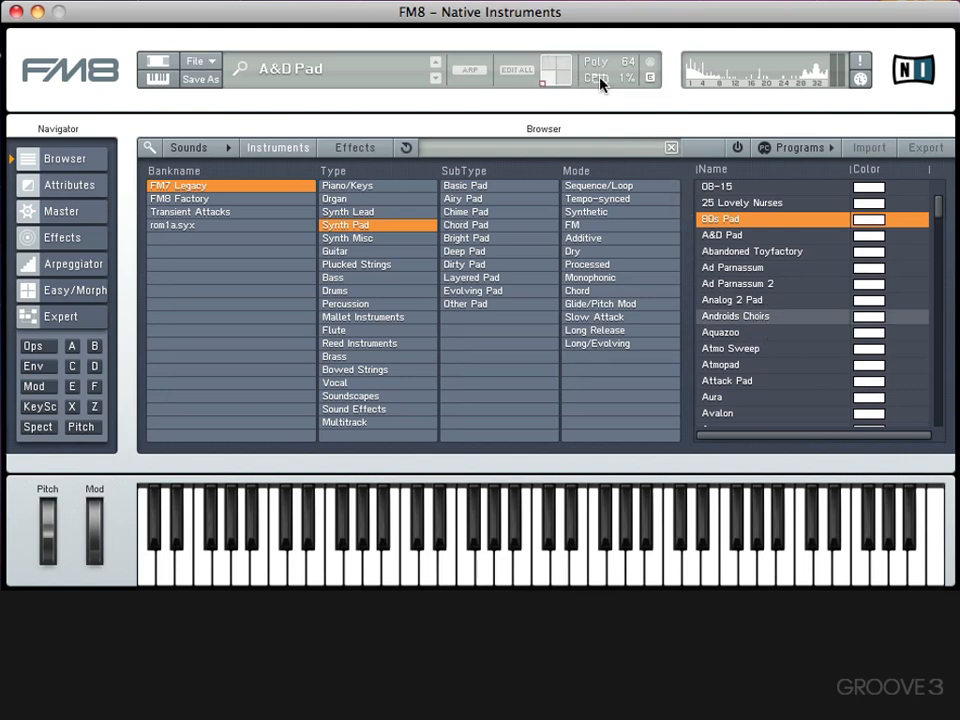
pyautogui.click(764, 205)
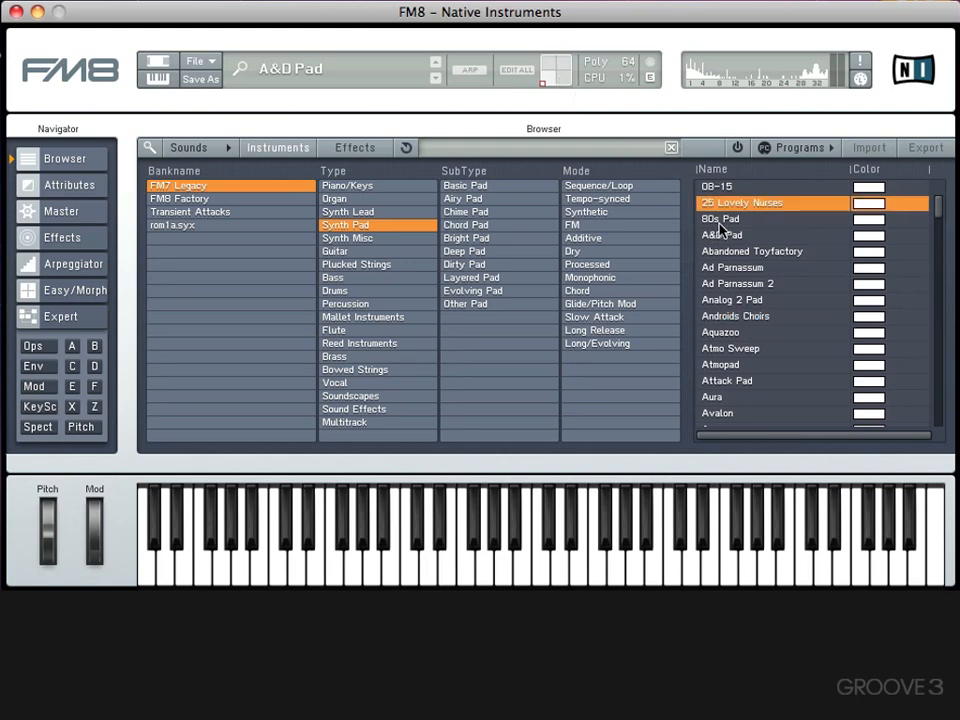
pyautogui.press('Down')
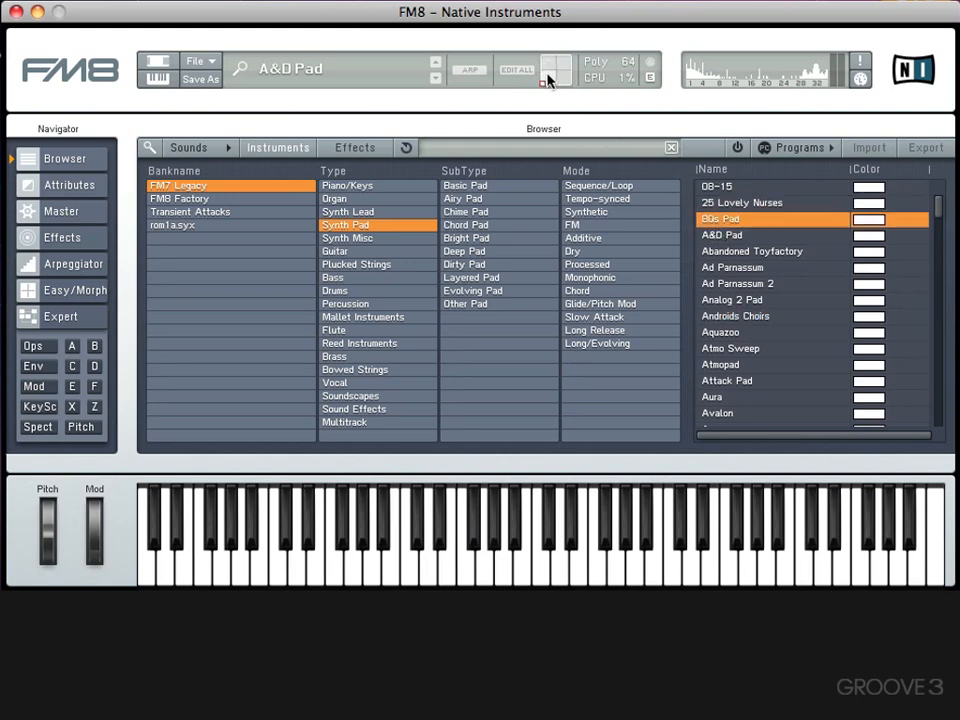
# Step: Morph the sound away from the A&D Pad corner and back, examining the FM matrix in the Expert view
pyautogui.click(72, 291)
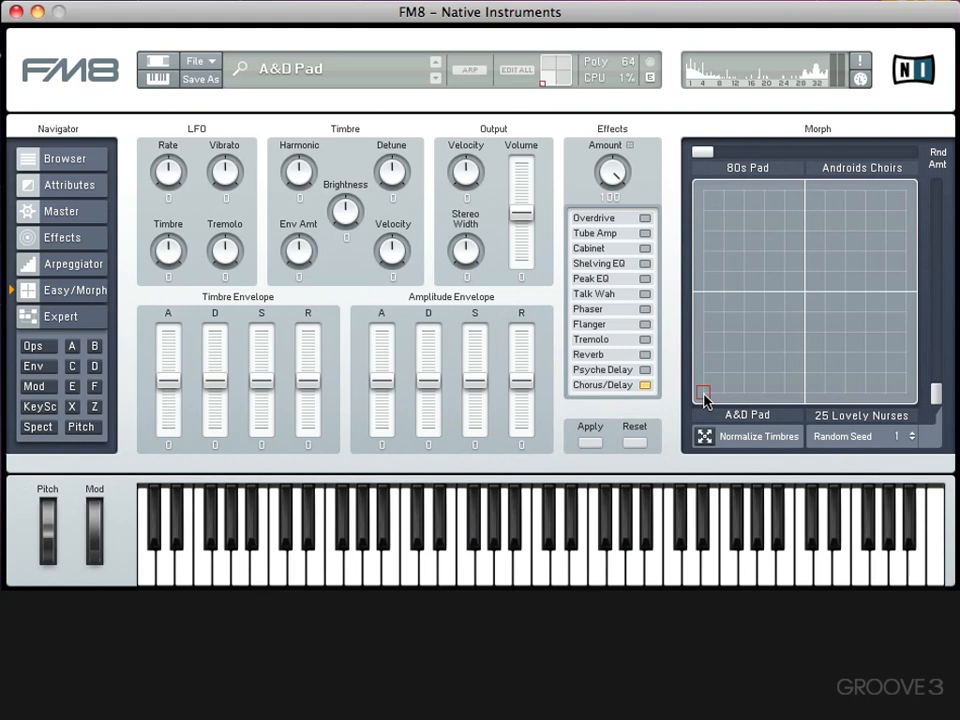
pyautogui.moveTo(704, 400)
pyautogui.mouseDown()
pyautogui.moveTo(780, 334)
pyautogui.moveTo(840, 317)
pyautogui.moveTo(882, 261)
pyautogui.moveTo(842, 208)
pyautogui.moveTo(724, 212)
pyautogui.moveTo(713, 264)
pyautogui.moveTo(782, 345)
pyautogui.moveTo(872, 294)
pyautogui.moveTo(890, 172)
pyautogui.moveTo(885, 190)
pyautogui.moveTo(724, 249)
pyautogui.moveTo(849, 354)
pyautogui.moveTo(868, 274)
pyautogui.moveTo(788, 215)
pyautogui.moveTo(737, 263)
pyautogui.moveTo(784, 343)
pyautogui.moveTo(865, 262)
pyautogui.moveTo(810, 206)
pyautogui.moveTo(746, 276)
pyautogui.moveTo(733, 359)
pyautogui.mouseUp()
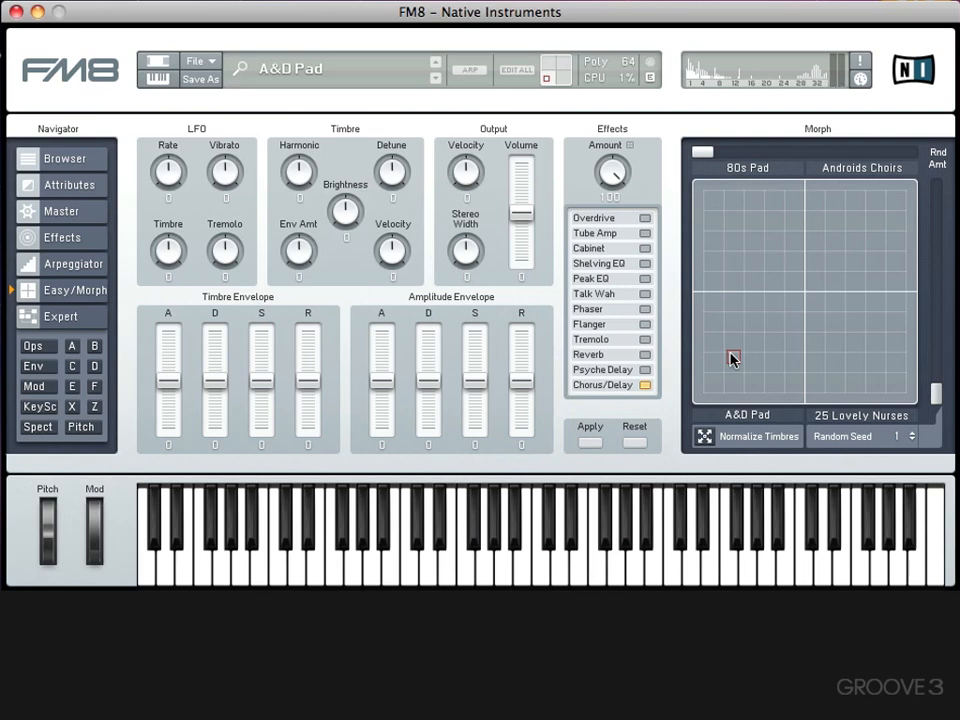
pyautogui.click(82, 318)
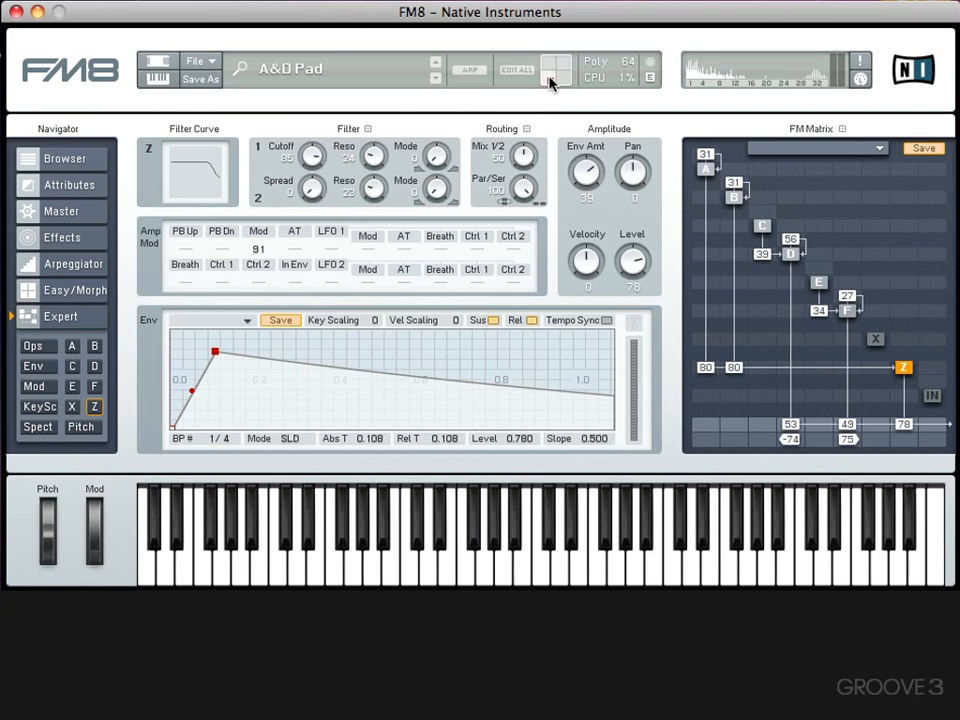
pyautogui.moveTo(548, 72); pyautogui.dragTo(534, 90)
pyautogui.click(55, 289)
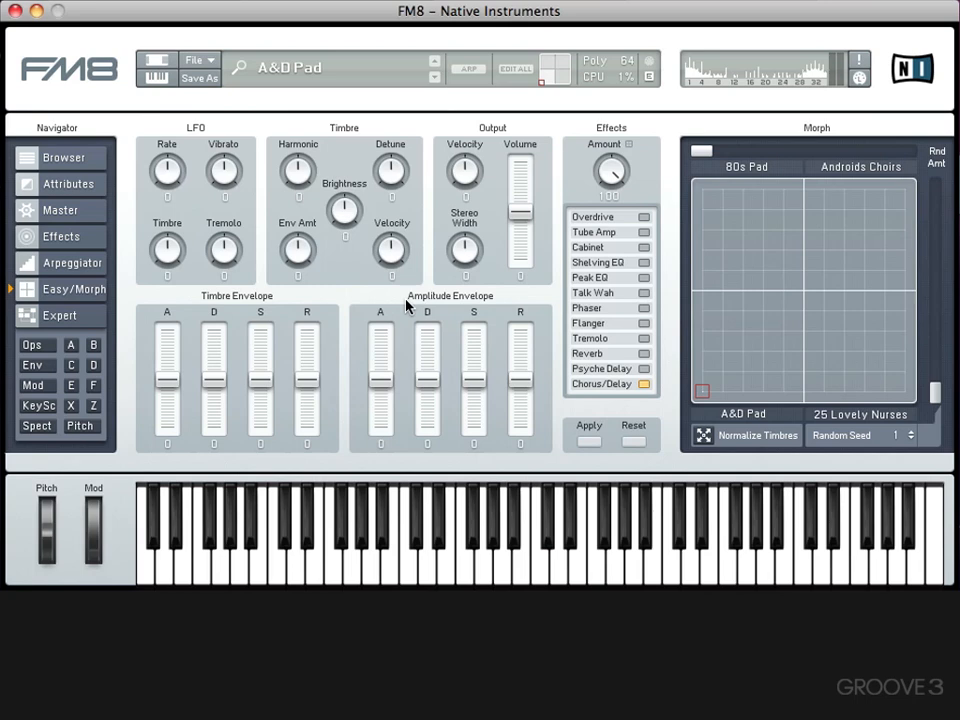